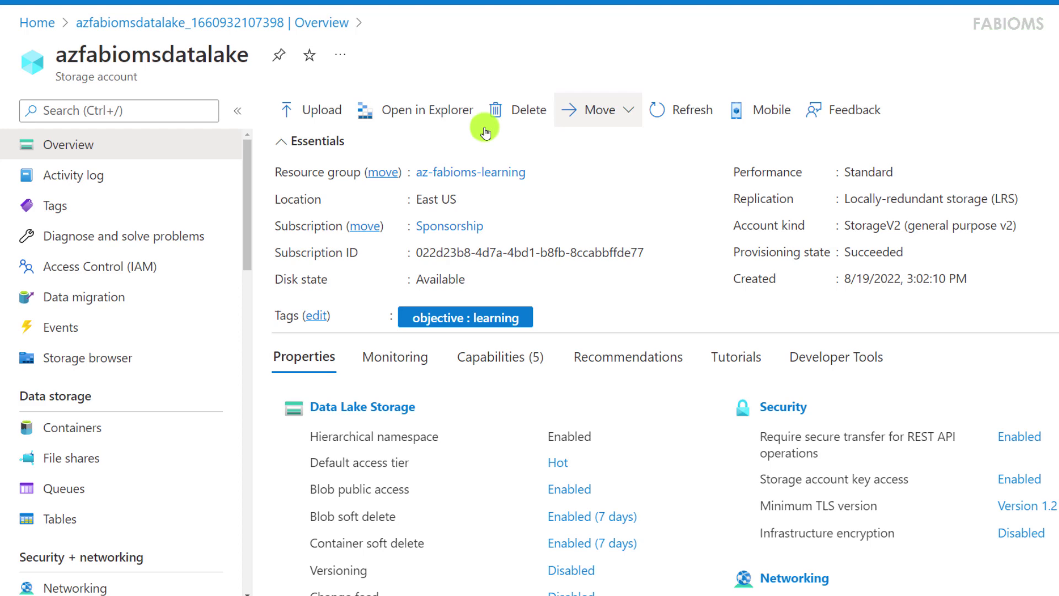
# - Check your own access on the storage account's IAM page, confirming the inherited Owner role
pyautogui.click(77, 266)
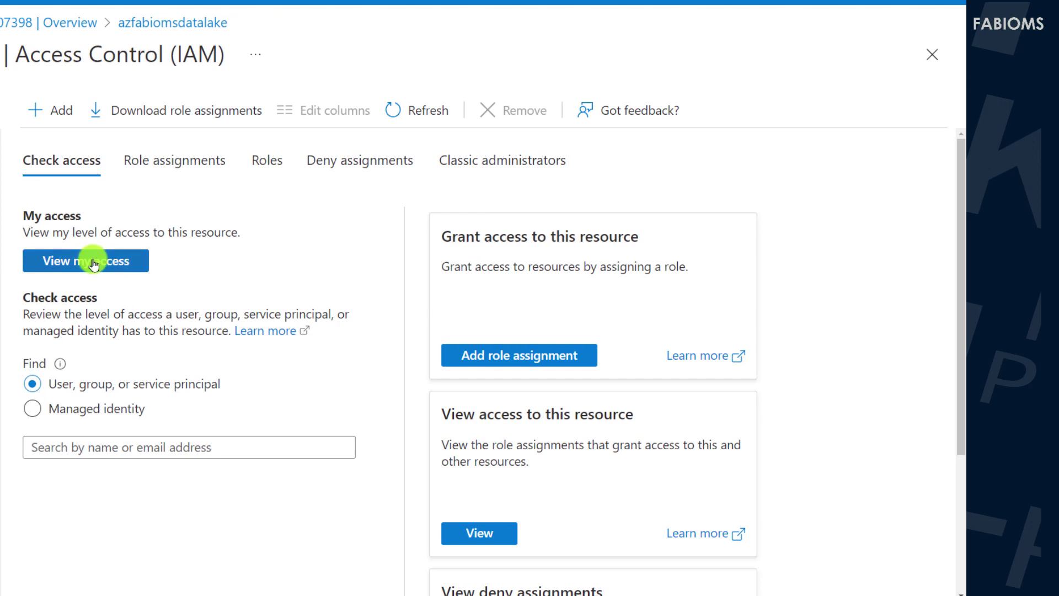
pyautogui.click(93, 263)
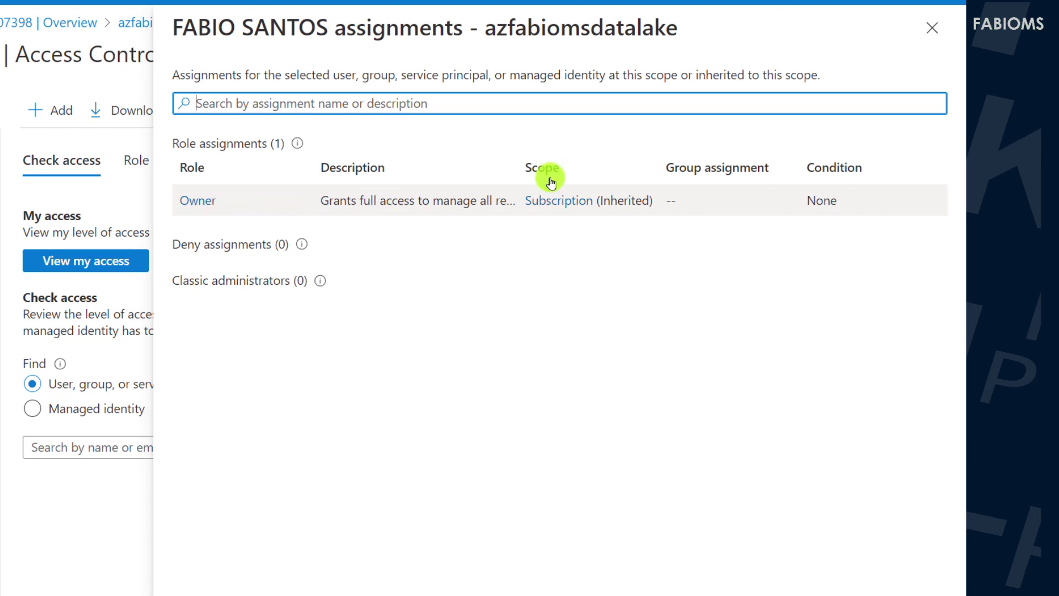
pyautogui.click(930, 29)
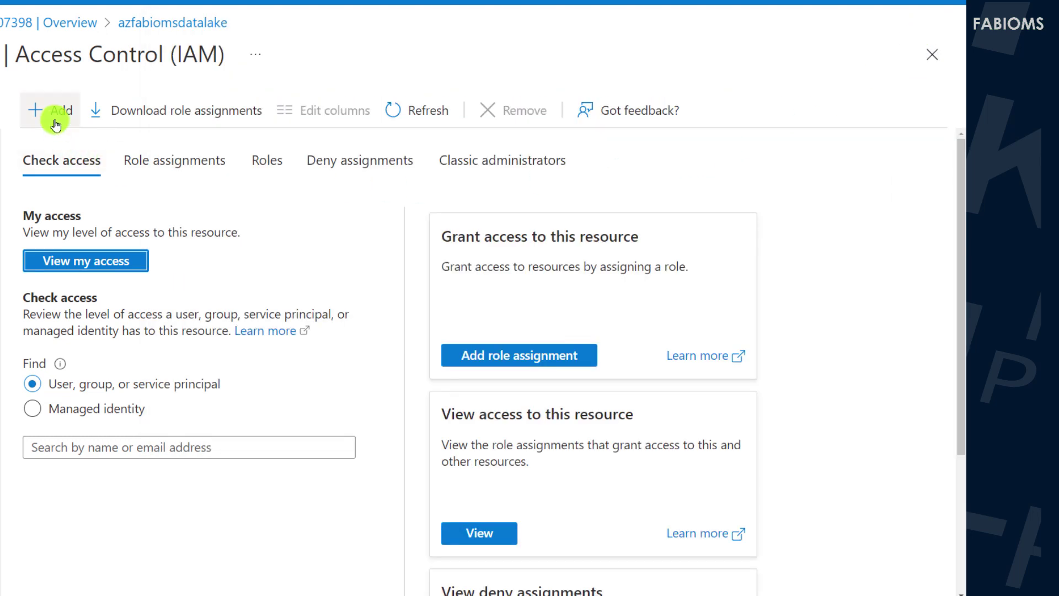
# - Start a new role assignment, filter roles by 'blob' and pick Storage Blob Data Owner
pyautogui.click(508, 353)
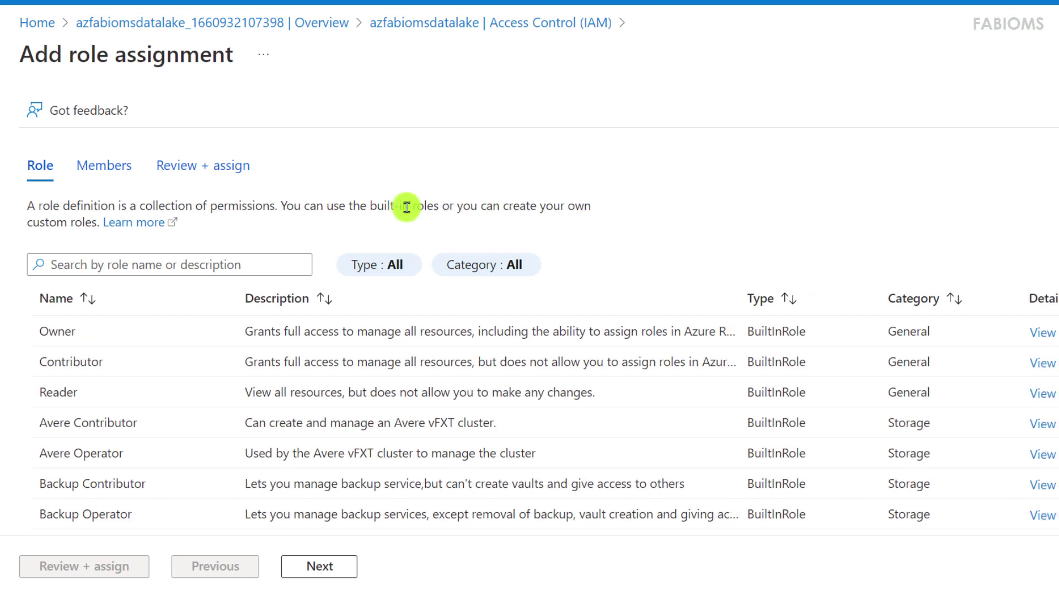
pyautogui.click(154, 268)
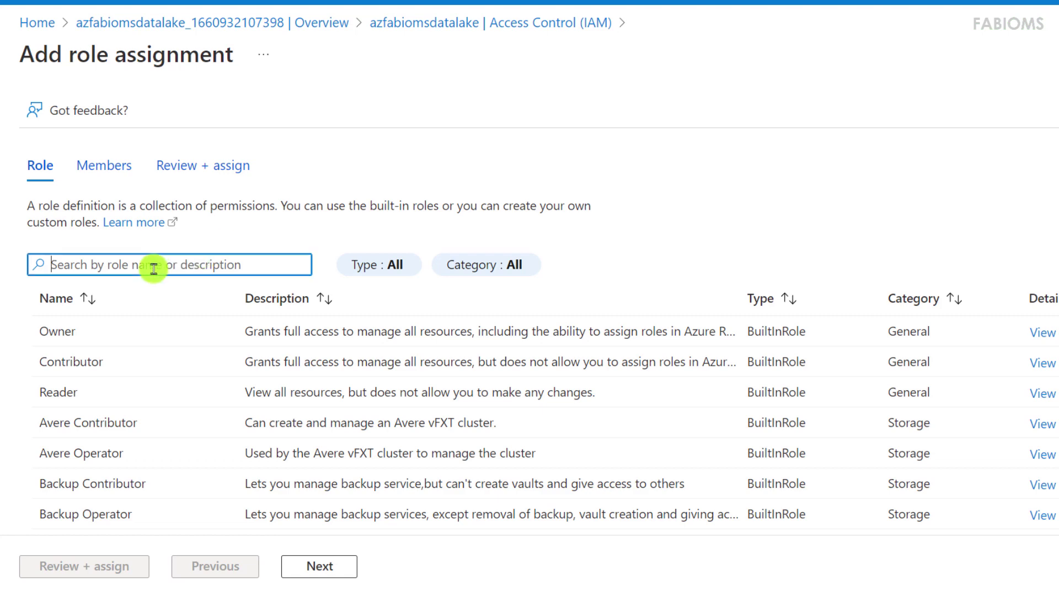
pyautogui.write('blob')
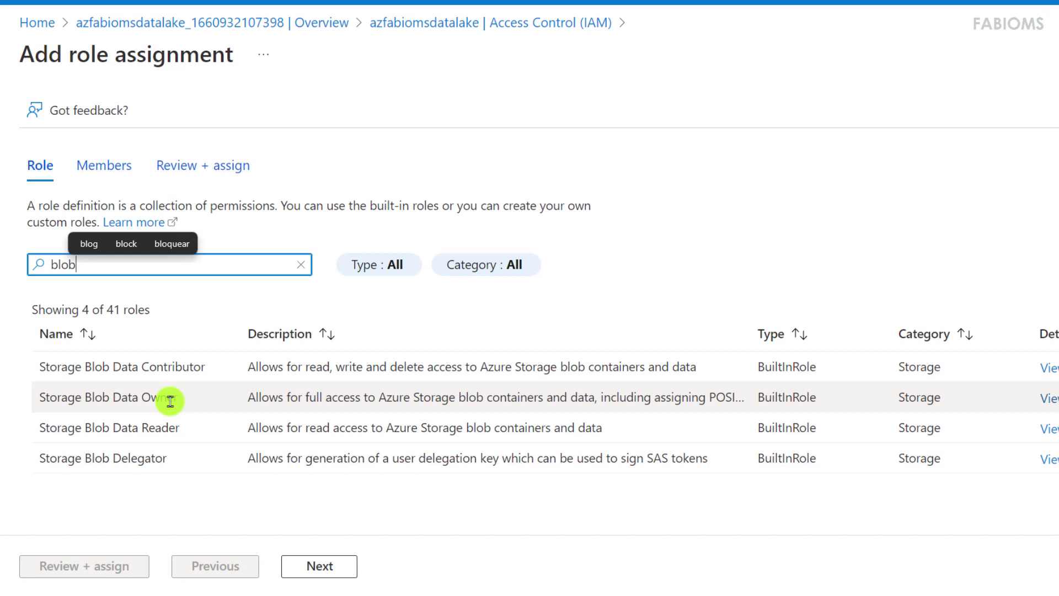
pyautogui.click(149, 397)
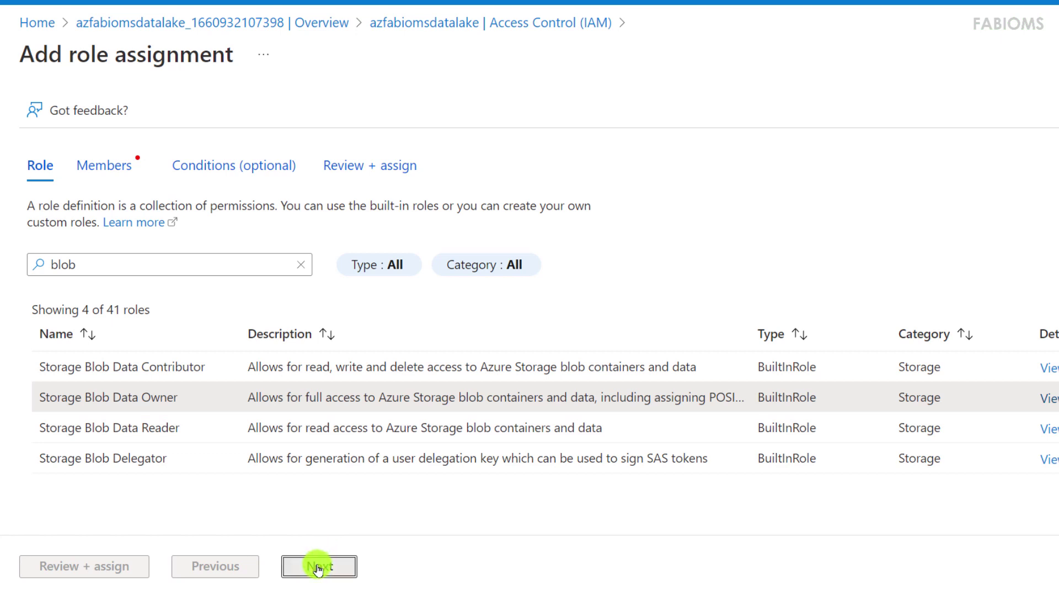
# - Select your user as the assignment's member and go to the Review + assign summary
pyautogui.click(318, 569)
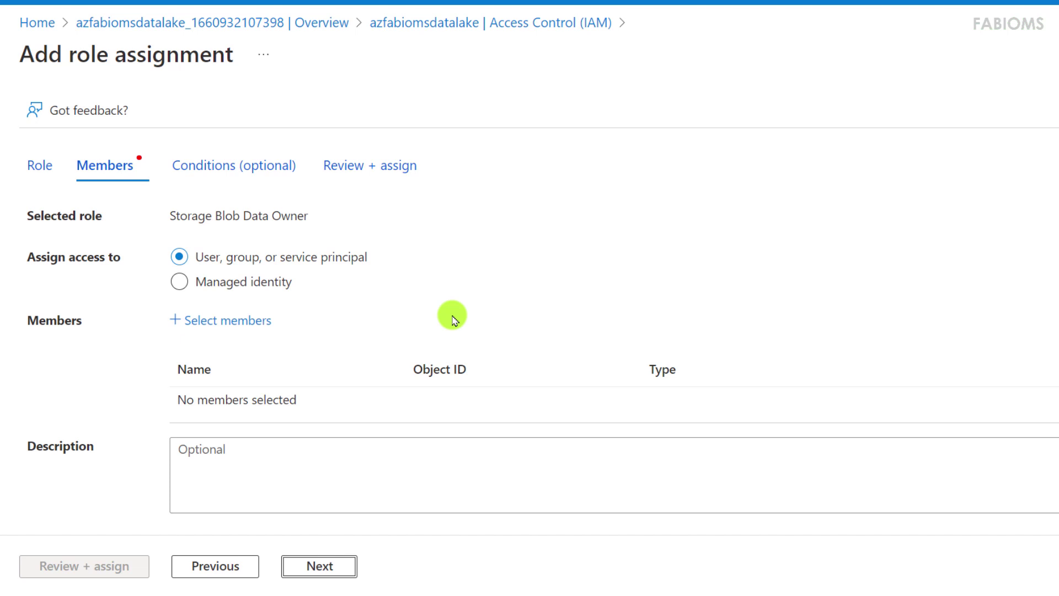
pyautogui.click(220, 326)
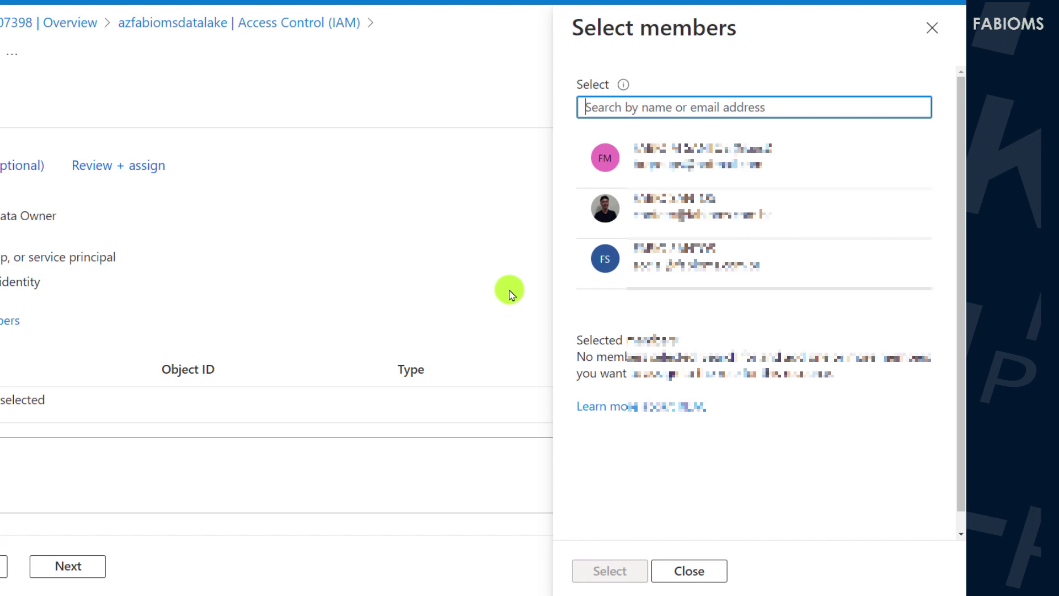
pyautogui.click(687, 214)
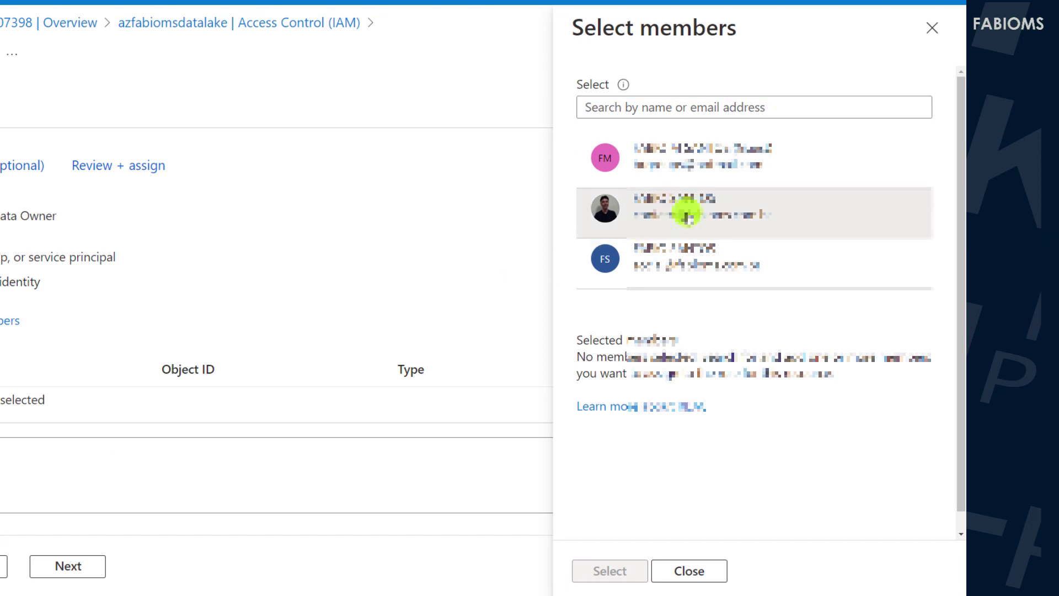
pyautogui.click(686, 214)
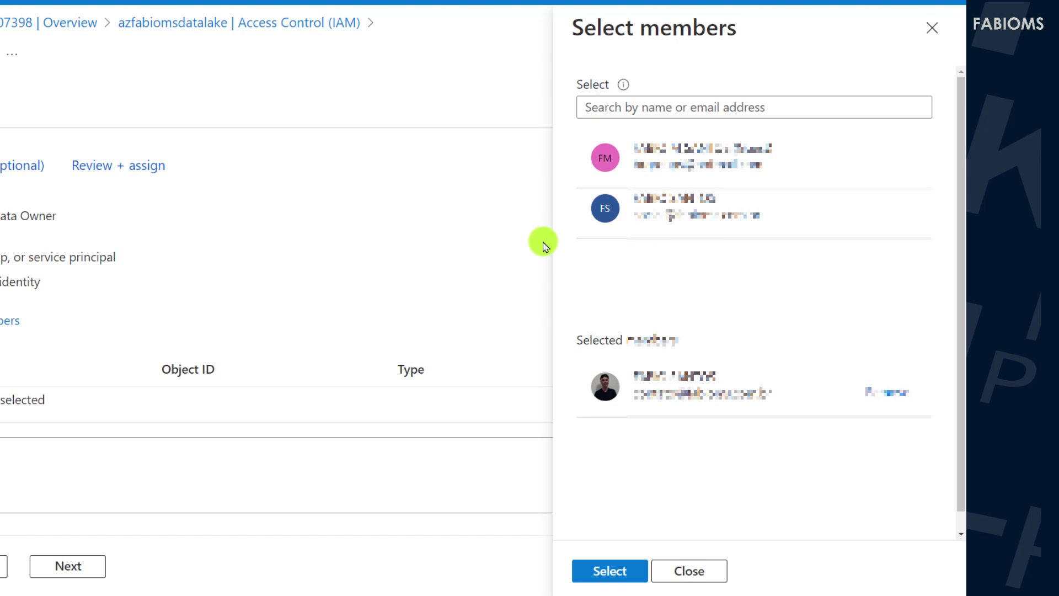
pyautogui.click(609, 571)
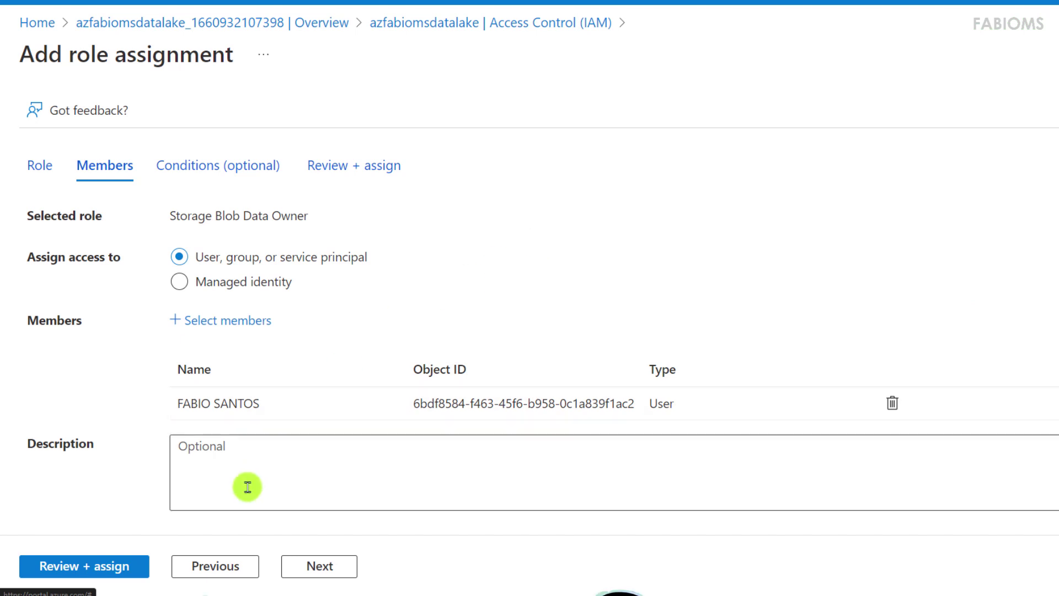
pyautogui.click(127, 566)
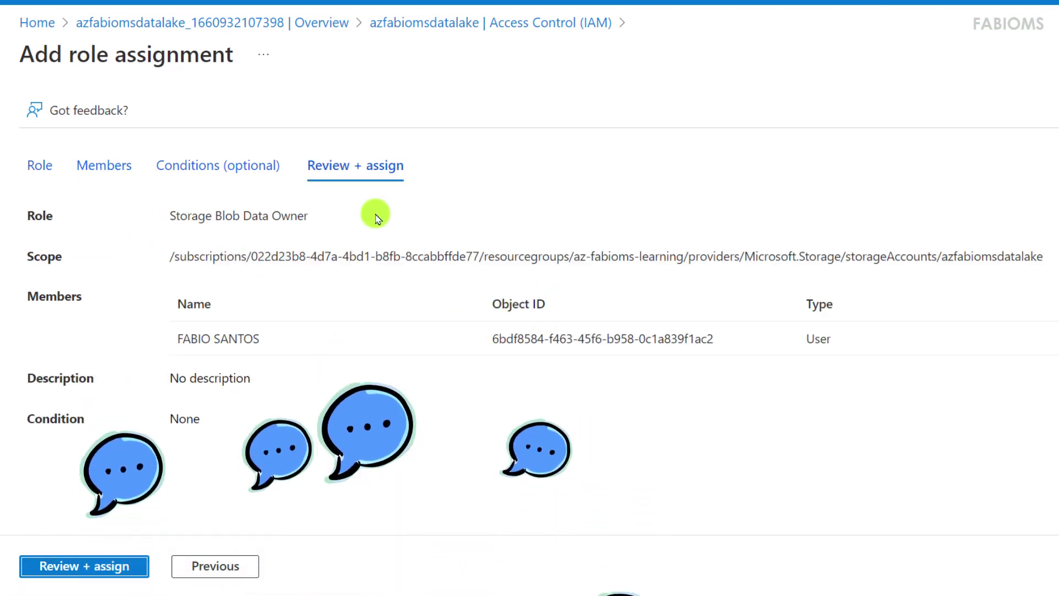
# - Submit the role assignment, then select SUP_ALUNO_2019 and SUP_IES_2019 parquet files in Storage Explorer
pyautogui.click(109, 562)
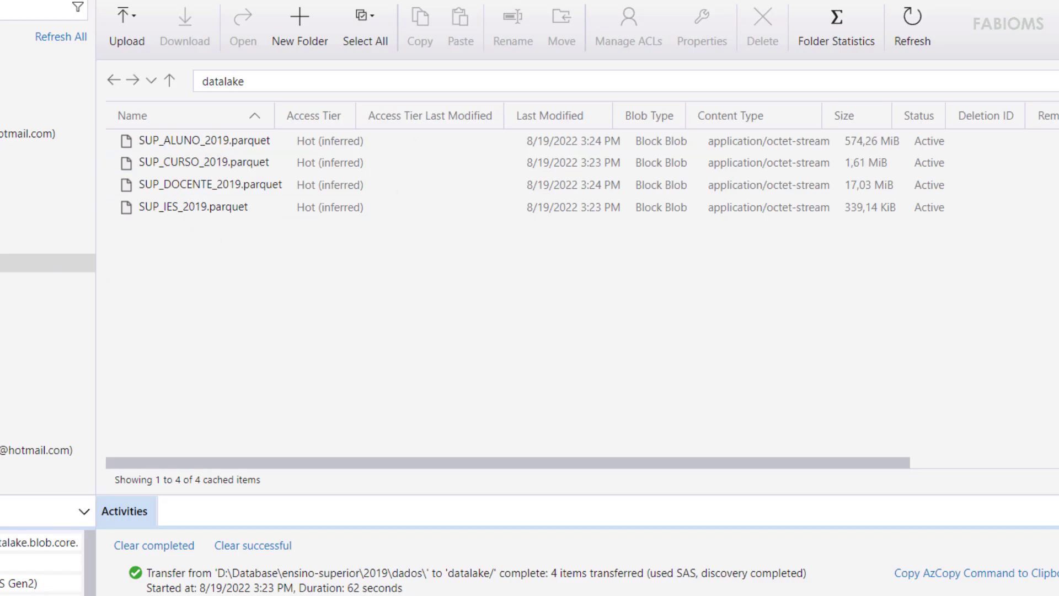
pyautogui.click(212, 142)
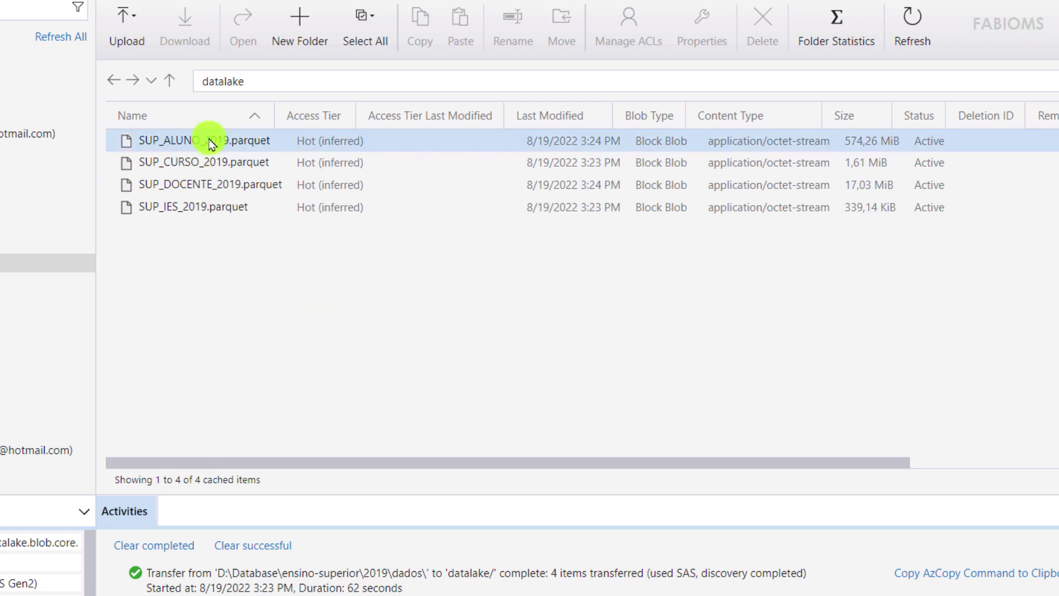
pyautogui.click(215, 209)
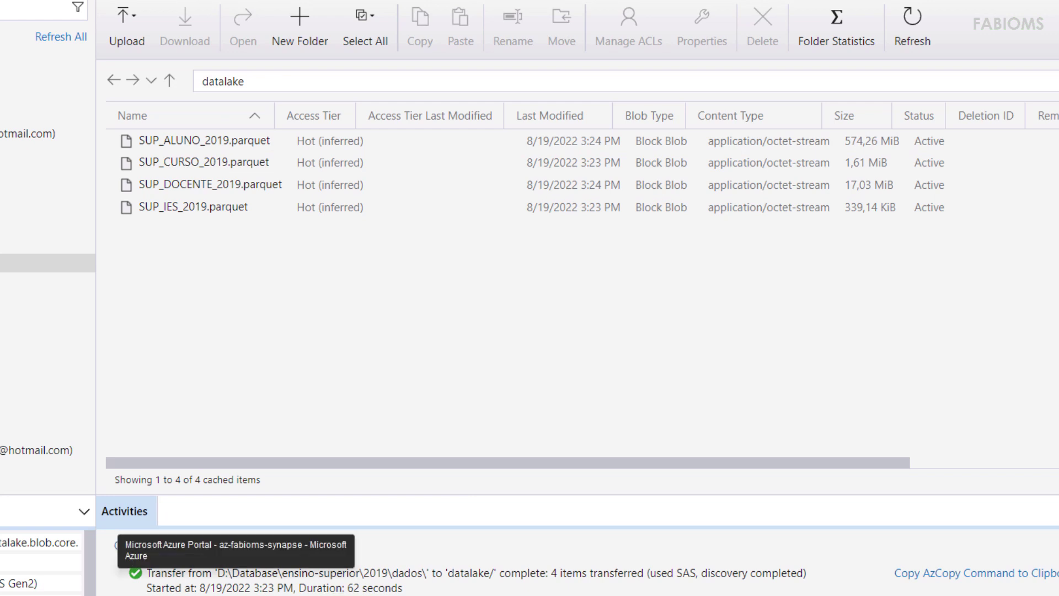
pyautogui.hotkey('alt', 'Tab')
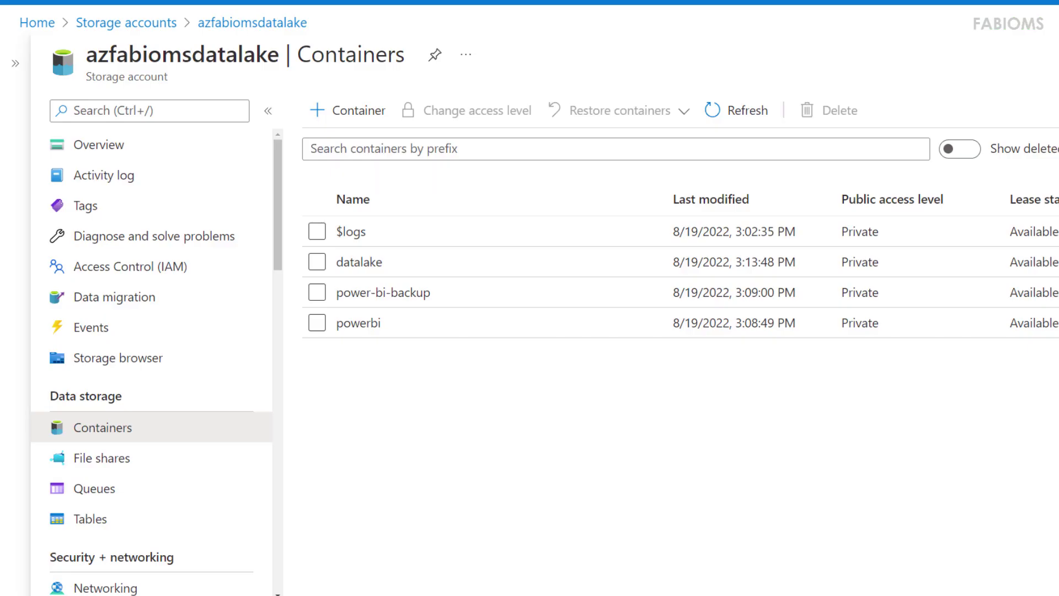
pyautogui.scroll(-10, 254, 334)
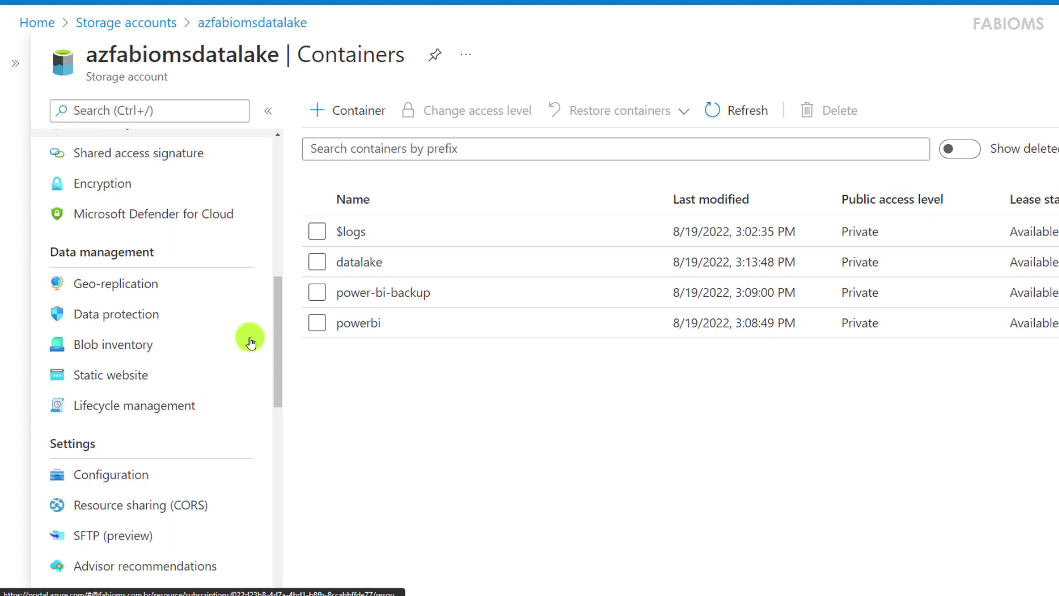
pyautogui.scroll(-3, 251, 342)
pyautogui.click(105, 238)
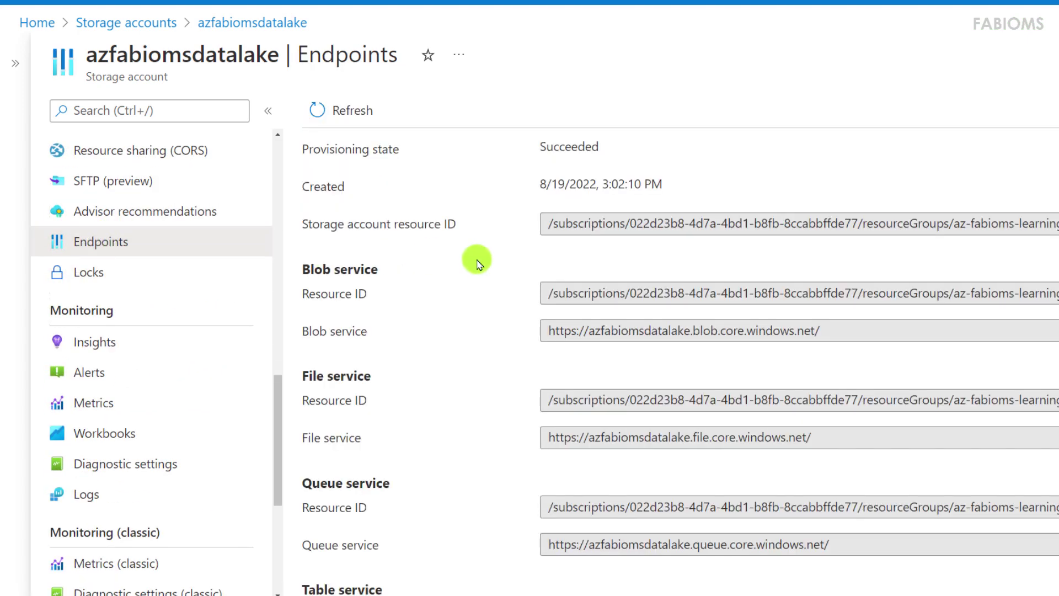
pyautogui.scroll(-3, 507, 274)
pyautogui.scroll(-2, 507, 275)
pyautogui.moveTo(300, 449); pyautogui.dragTo(402, 449)
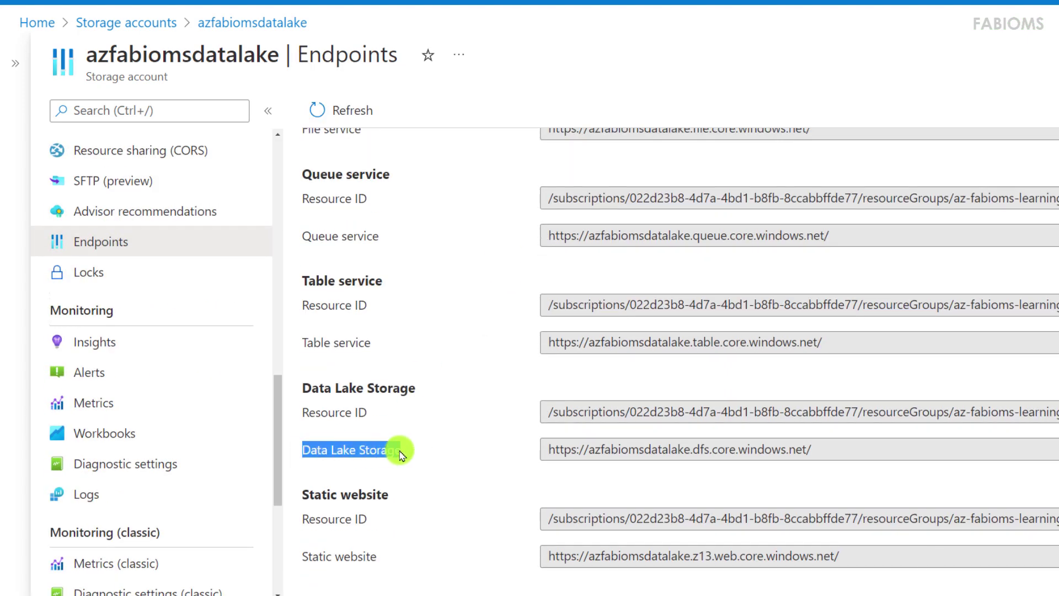
pyautogui.click(422, 459)
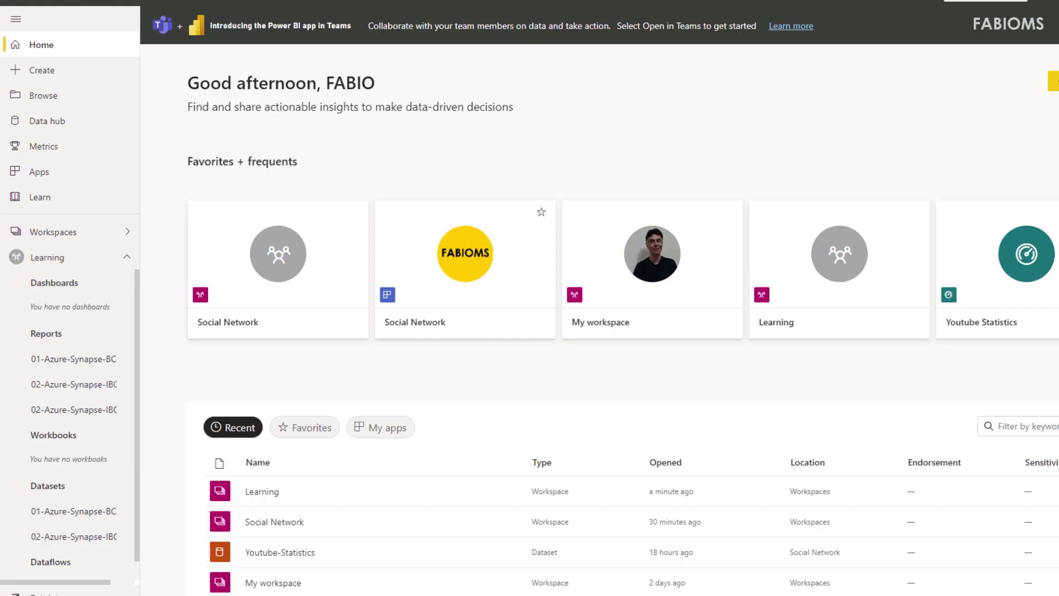
# - Open the Learning workspace and expand its + New menu
pyautogui.click(55, 260)
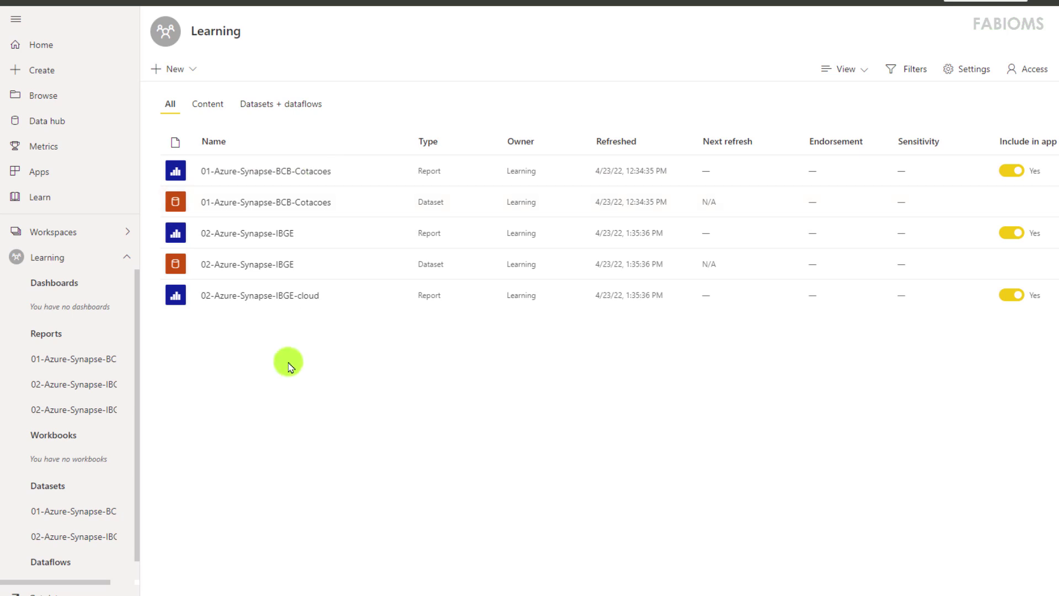
pyautogui.click(192, 68)
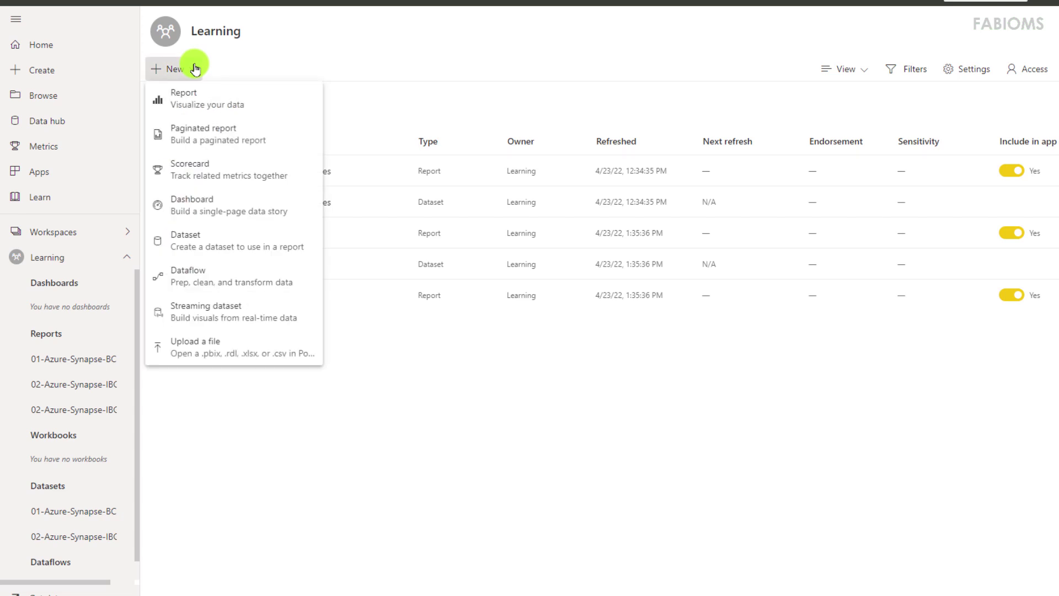
# - Create a new dataflow and choose to add new tables
pyautogui.click(273, 280)
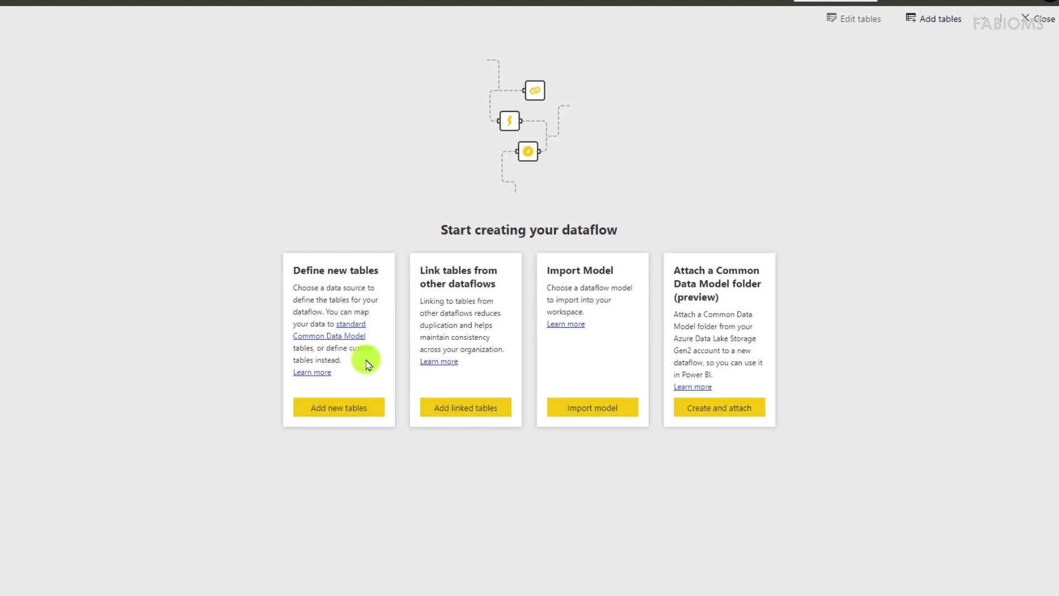
pyautogui.click(361, 411)
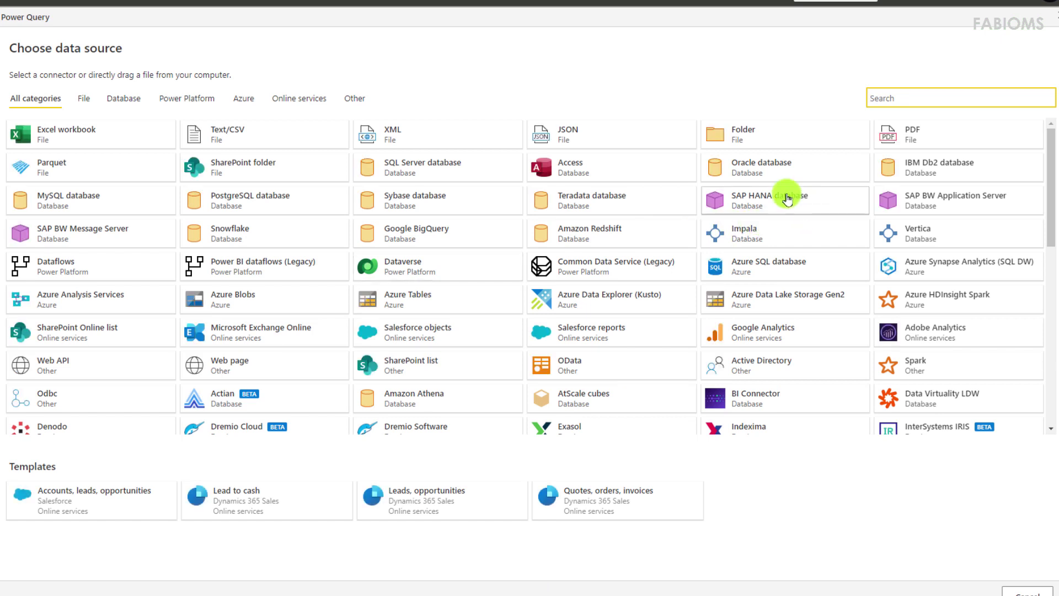
# - Filter data sources to Azure and pick the Azure Data Lake Storage Gen2 connector
pyautogui.click(251, 105)
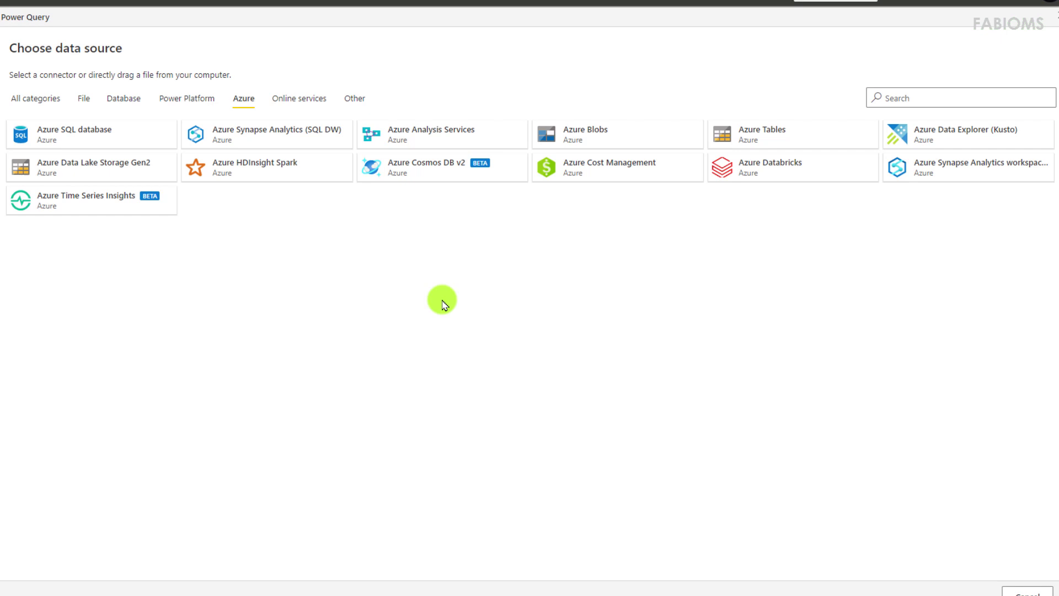
pyautogui.click(119, 171)
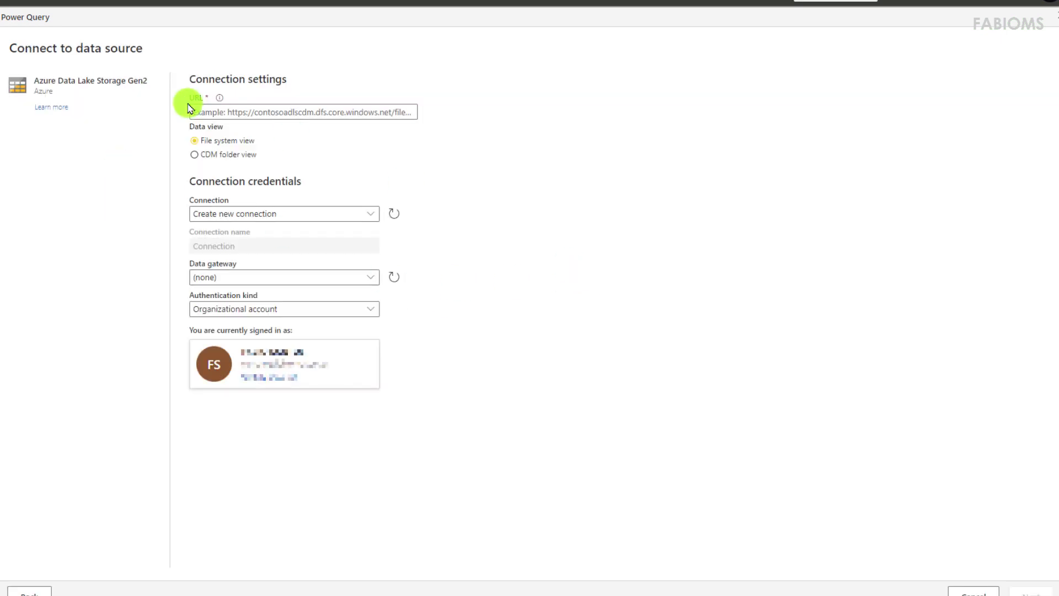
# - Paste the dfs endpoint URL, leave the gateway as (none) and keep Organizational account authentication
pyautogui.click(215, 112)
pyautogui.write('https://azfabiomsdatalake.dfs.core.windows.net/')
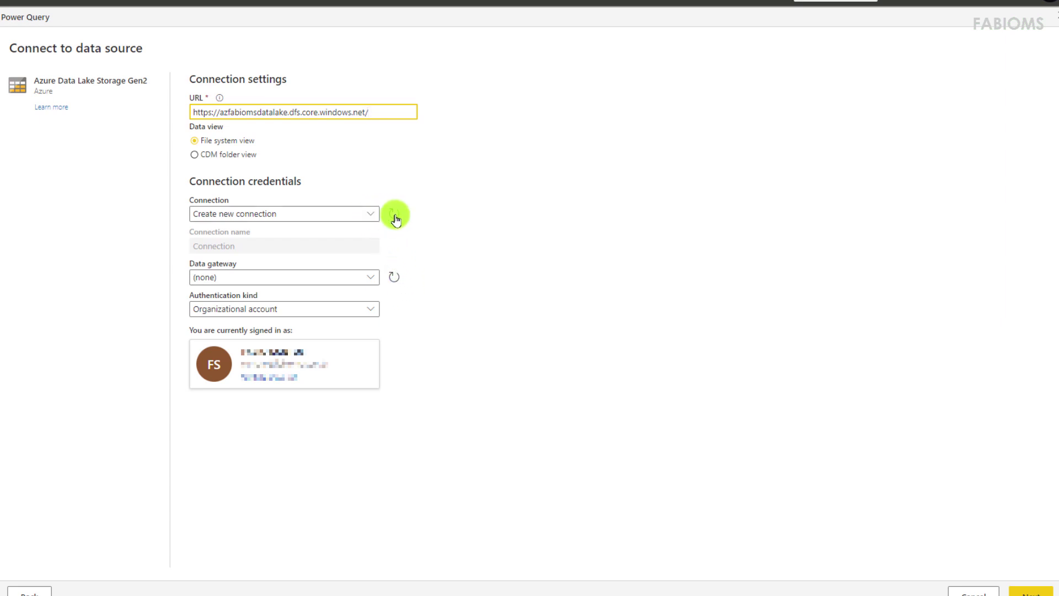
pyautogui.click(374, 282)
pyautogui.click(374, 280)
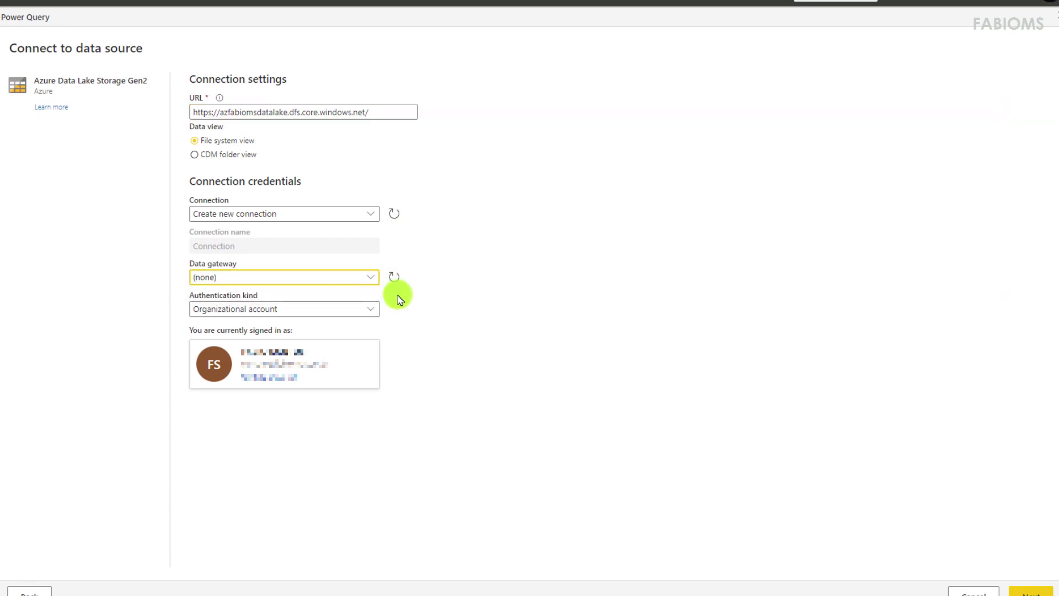
pyautogui.click(379, 309)
pyautogui.click(378, 310)
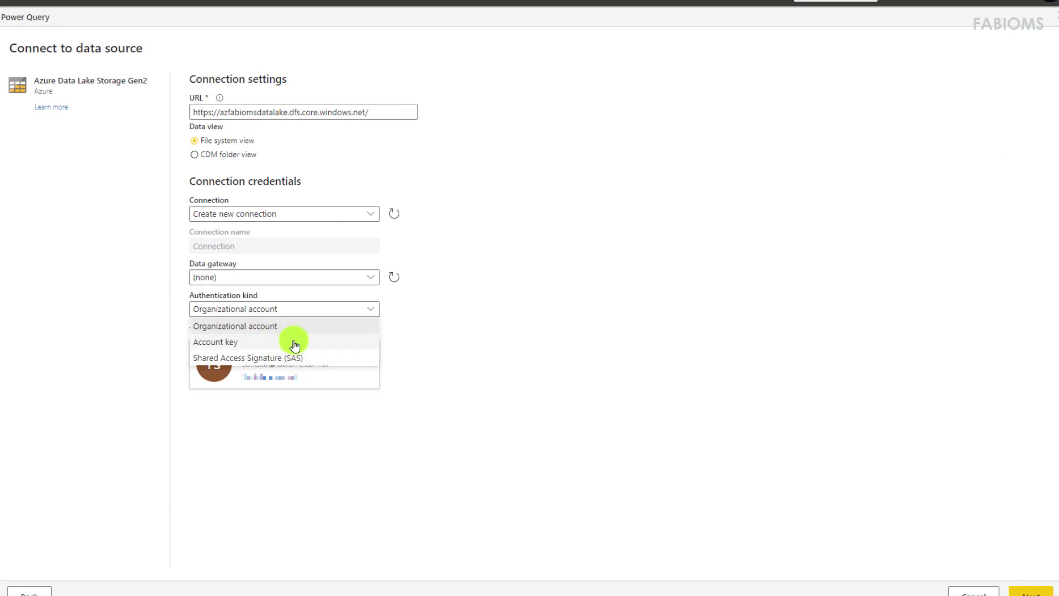
pyautogui.click(395, 304)
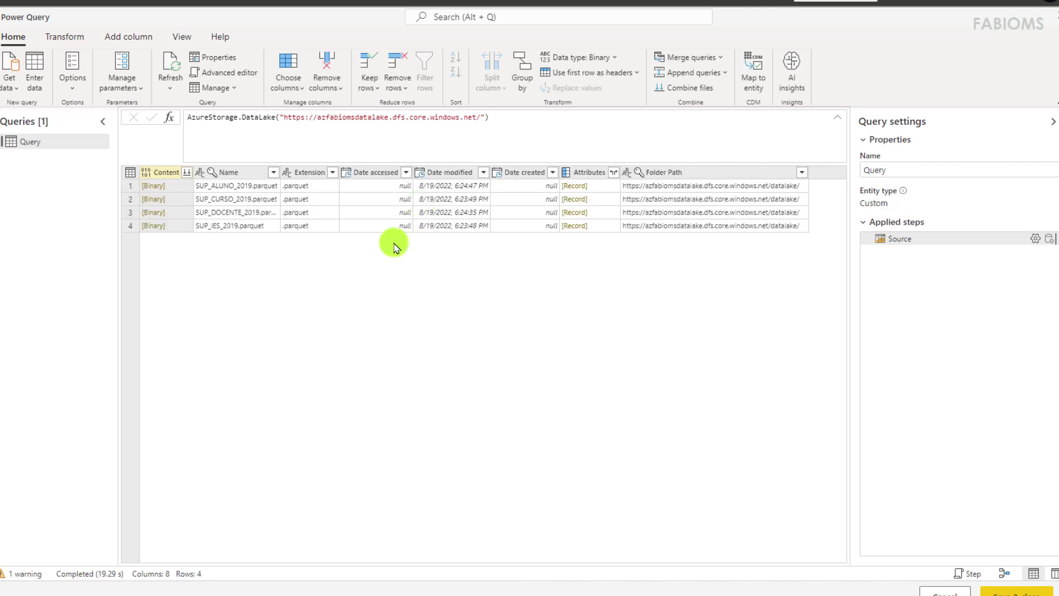
# - Filter the Name column to SUP_IES_2019.parquet and remove every column except Content
pyautogui.click(230, 228)
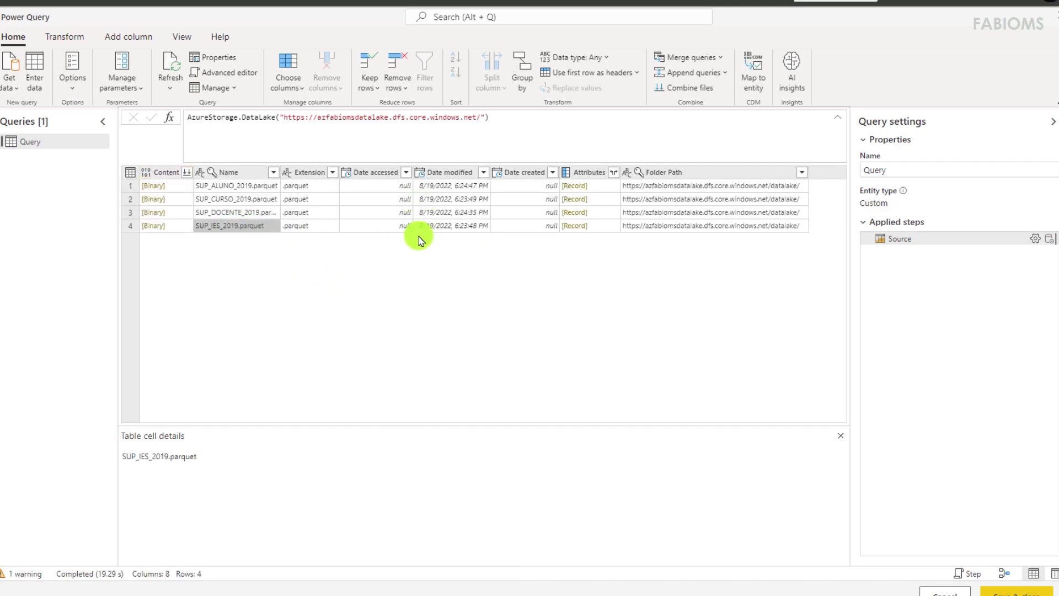
pyautogui.click(273, 173)
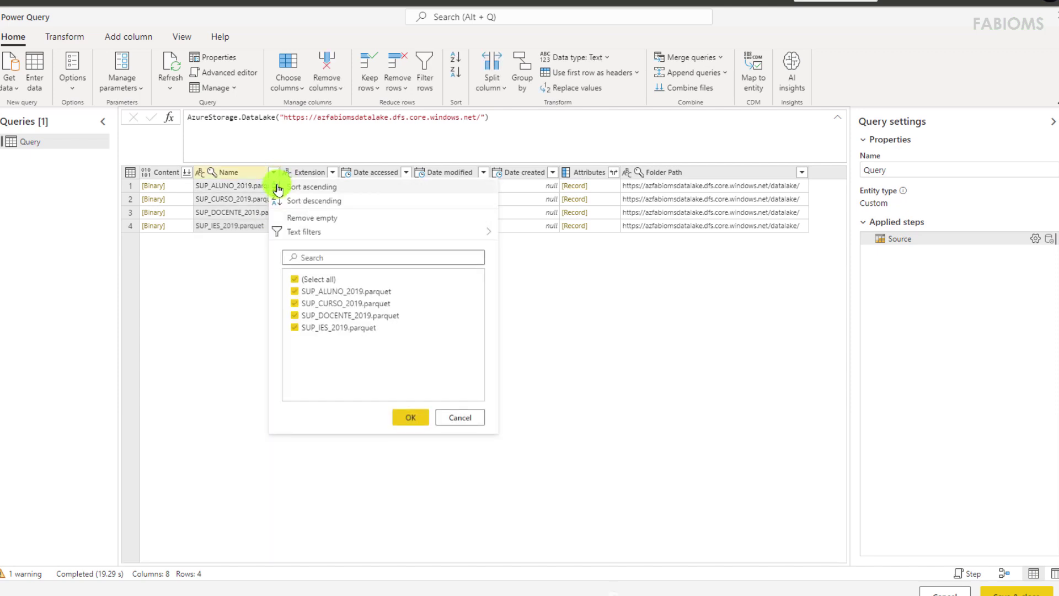
pyautogui.click(294, 279)
pyautogui.click(294, 327)
pyautogui.click(410, 417)
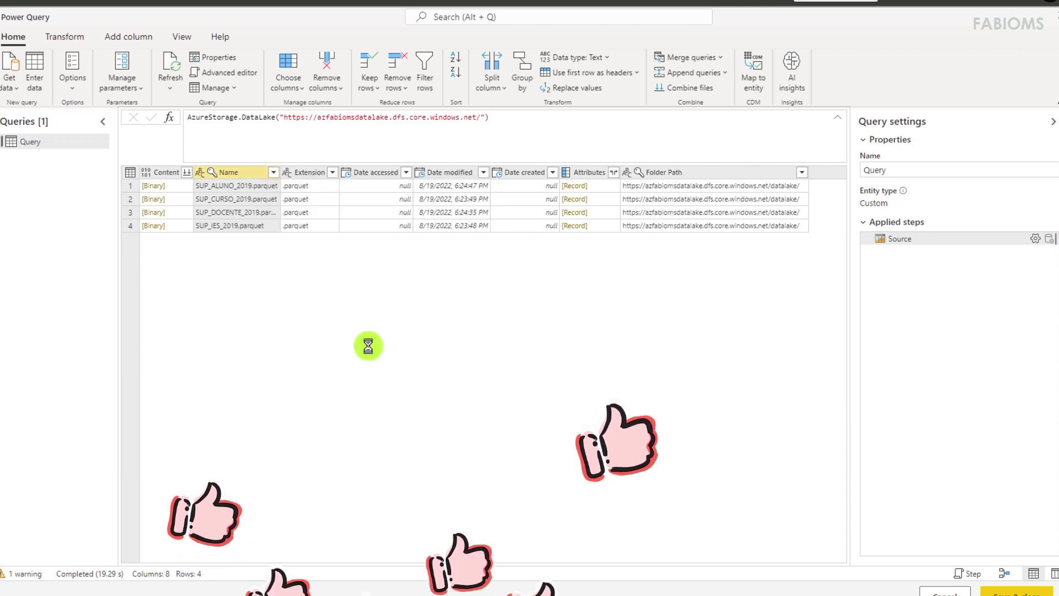
pyautogui.rightClick(157, 172)
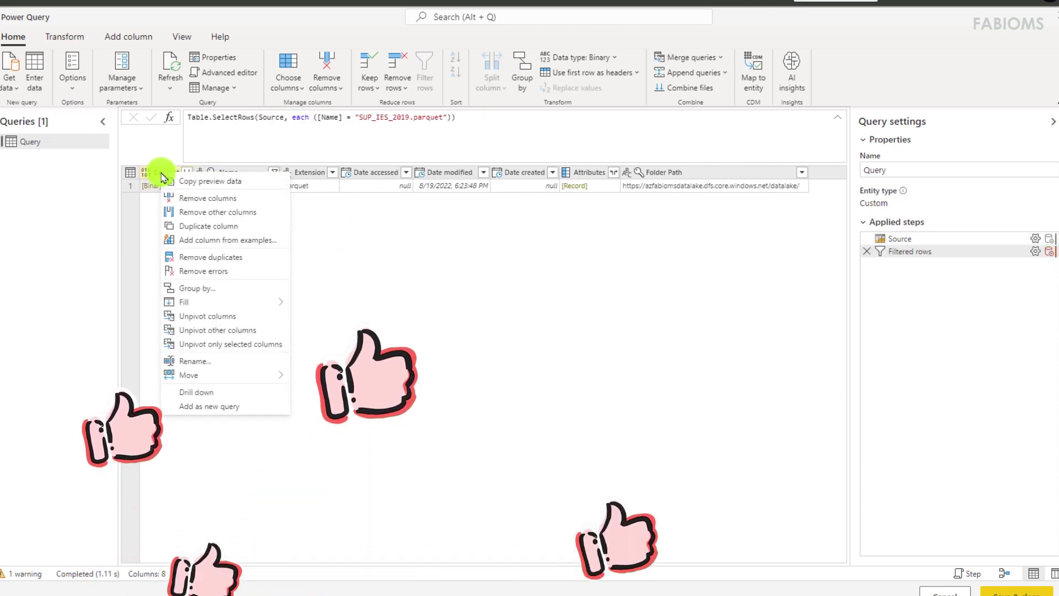
pyautogui.click(250, 216)
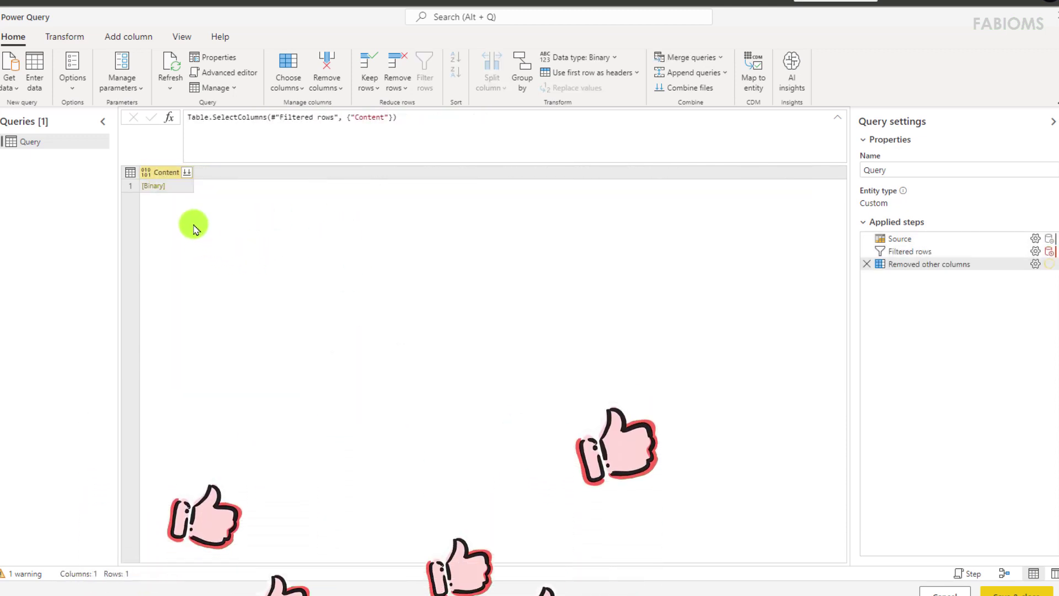
# - Combine the SUP_IES_2019.parquet binary into a 48-column table and expand the Helper queries folder
pyautogui.click(183, 190)
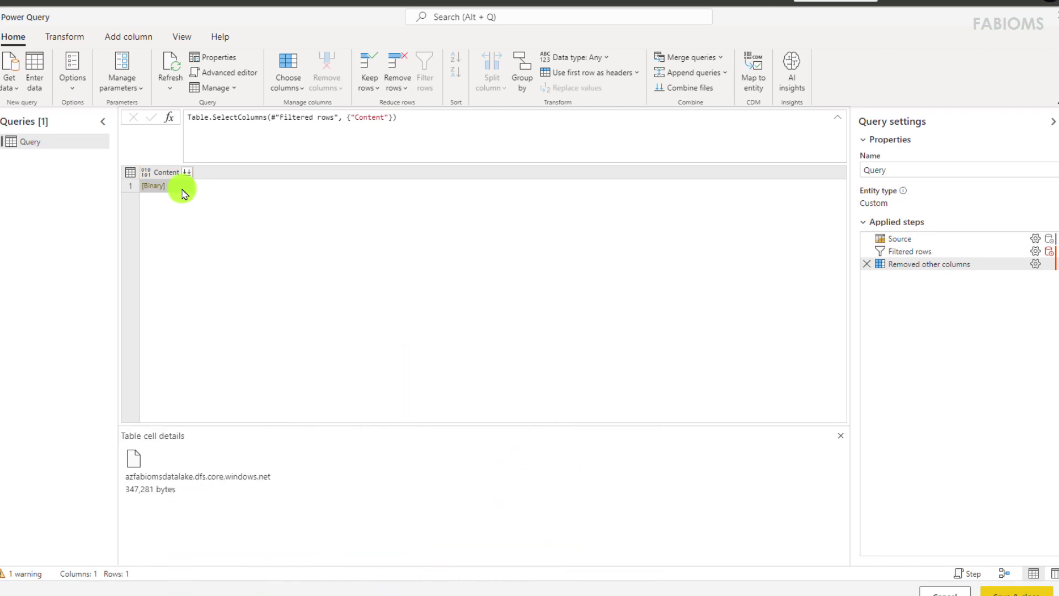
pyautogui.click(186, 172)
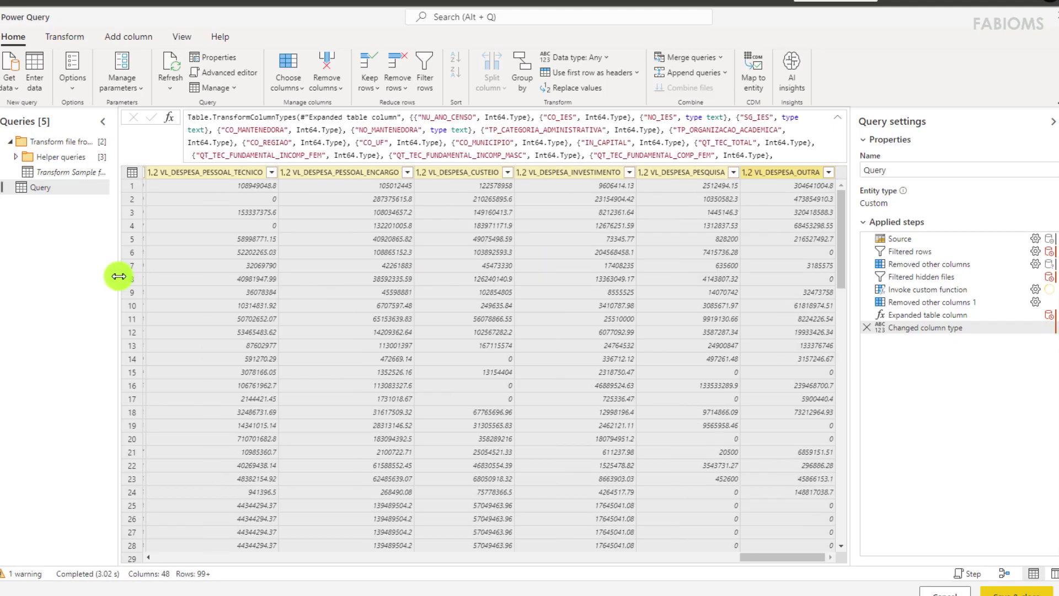
pyautogui.moveTo(114, 274)
pyautogui.mouseDown()
pyautogui.moveTo(142, 279)
pyautogui.moveTo(129, 280)
pyautogui.mouseUp()
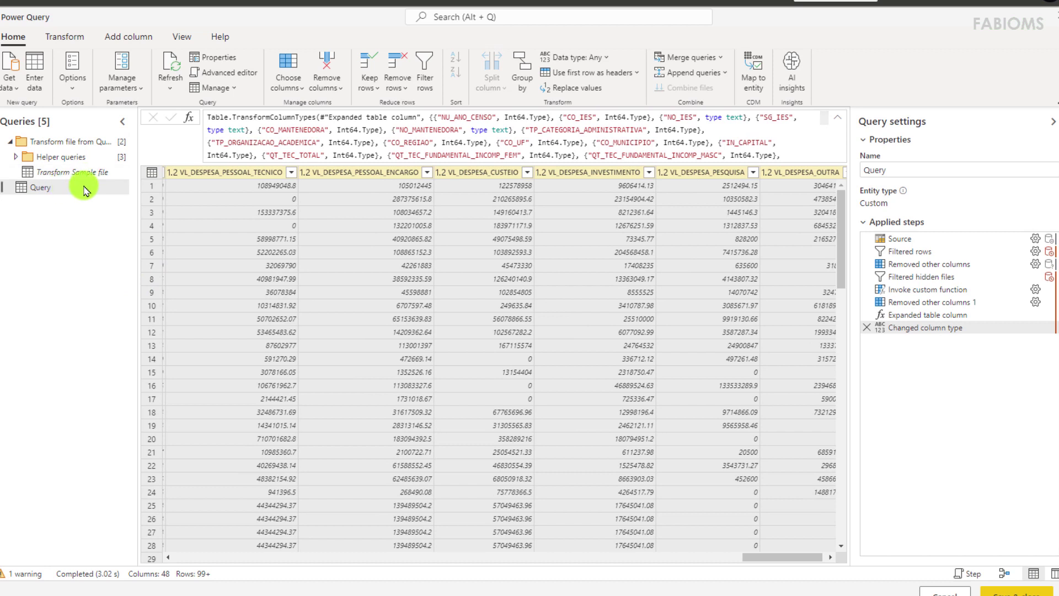
pyautogui.click(16, 157)
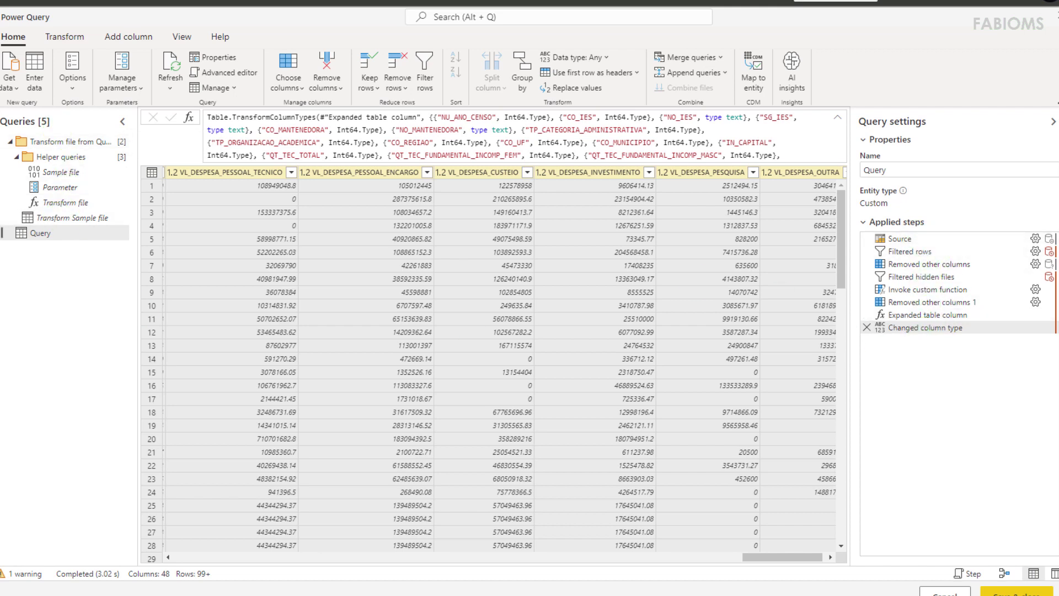
# - Rename the query to SUP_IES and check the data types of the four VL_DESPESA columns
pyautogui.rightClick(63, 238)
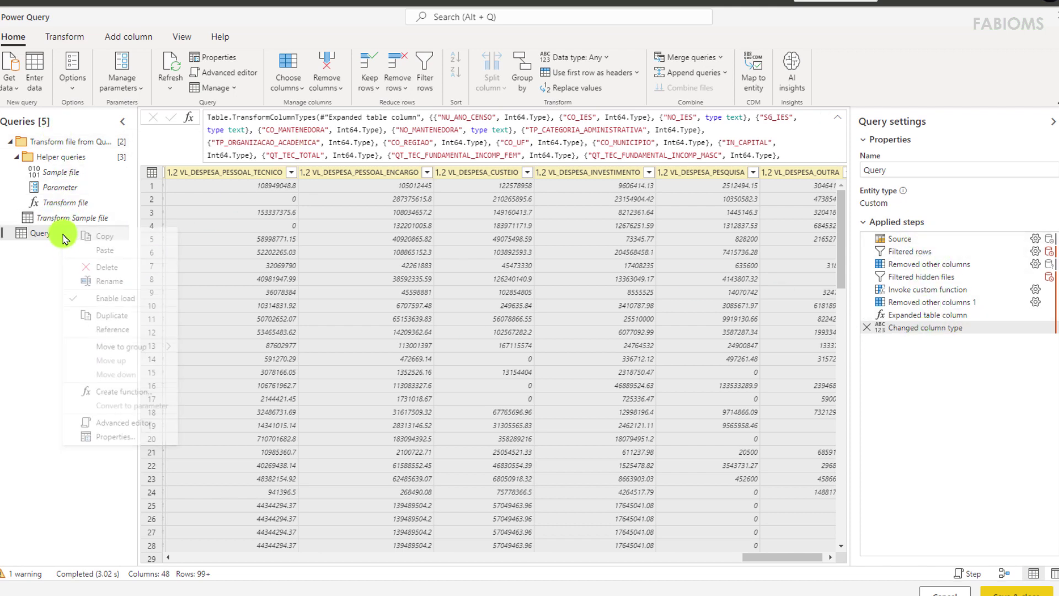
pyautogui.click(91, 287)
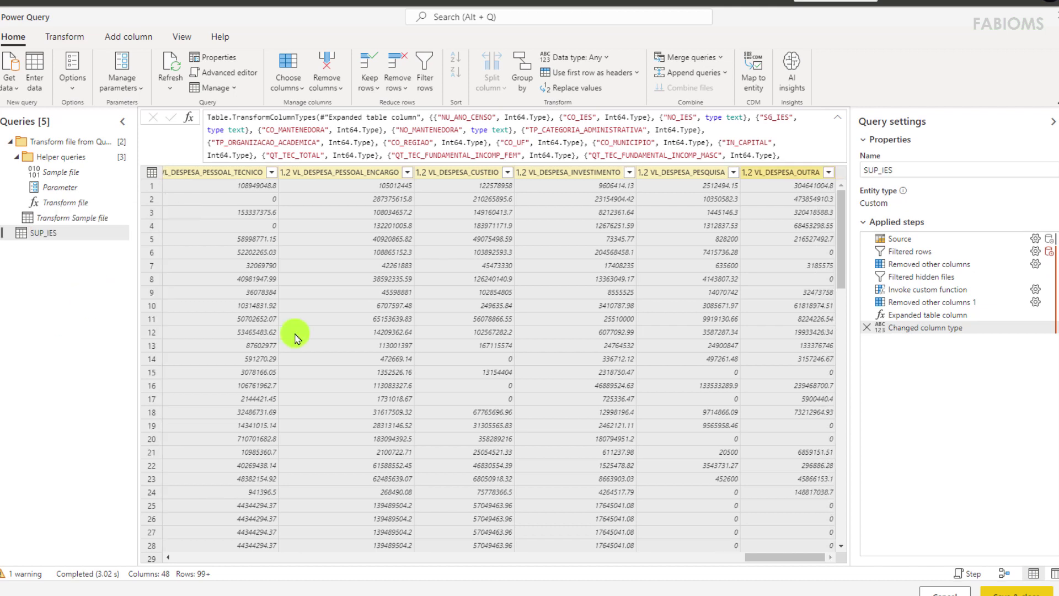
pyautogui.click(308, 174)
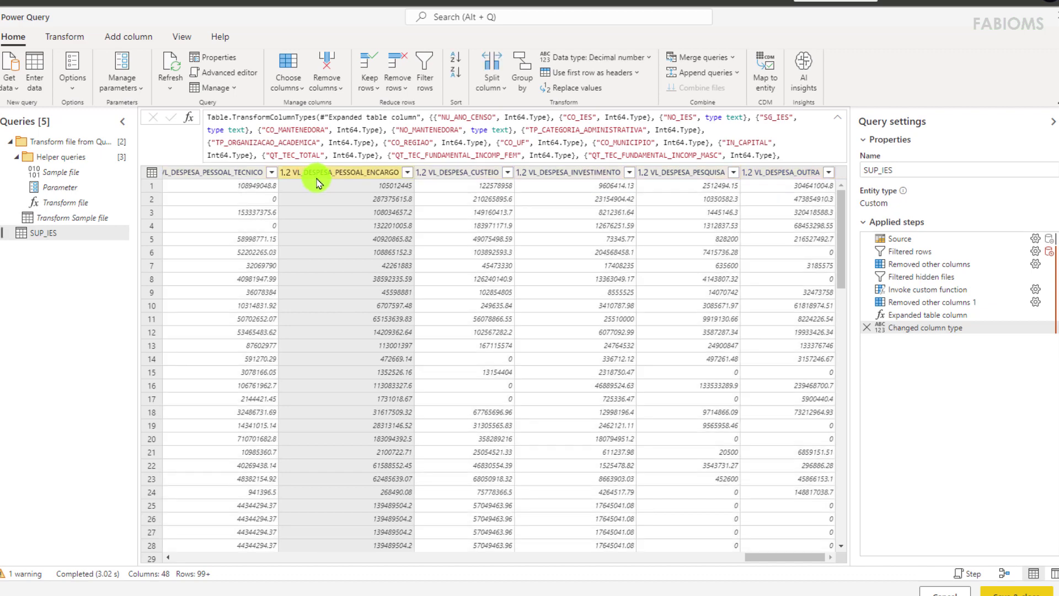
pyautogui.click(452, 175)
pyautogui.click(576, 174)
pyautogui.click(683, 175)
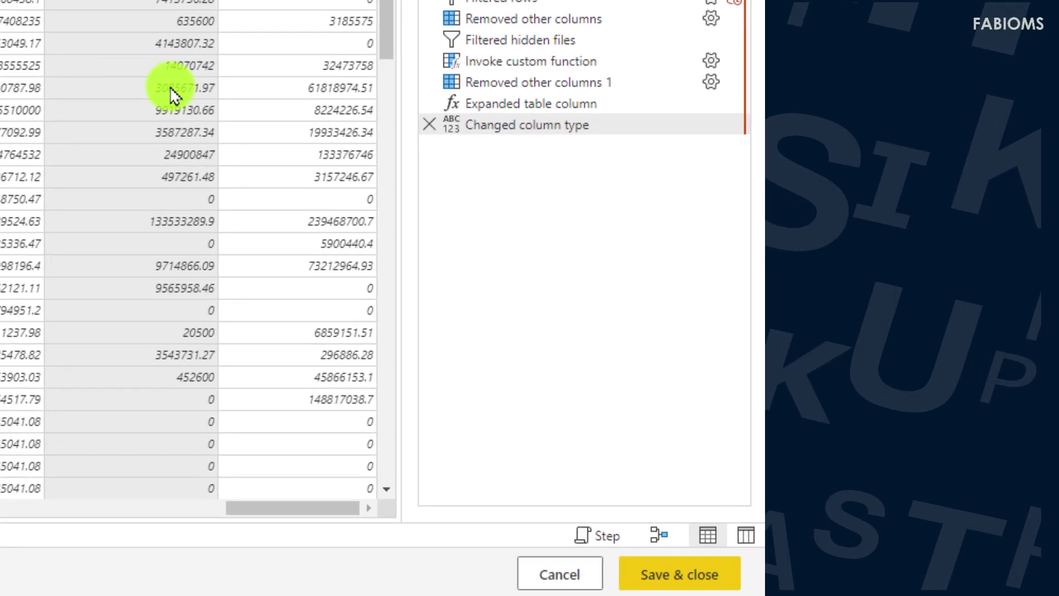
# - Save the dataflow under the name MEC
pyautogui.click(686, 574)
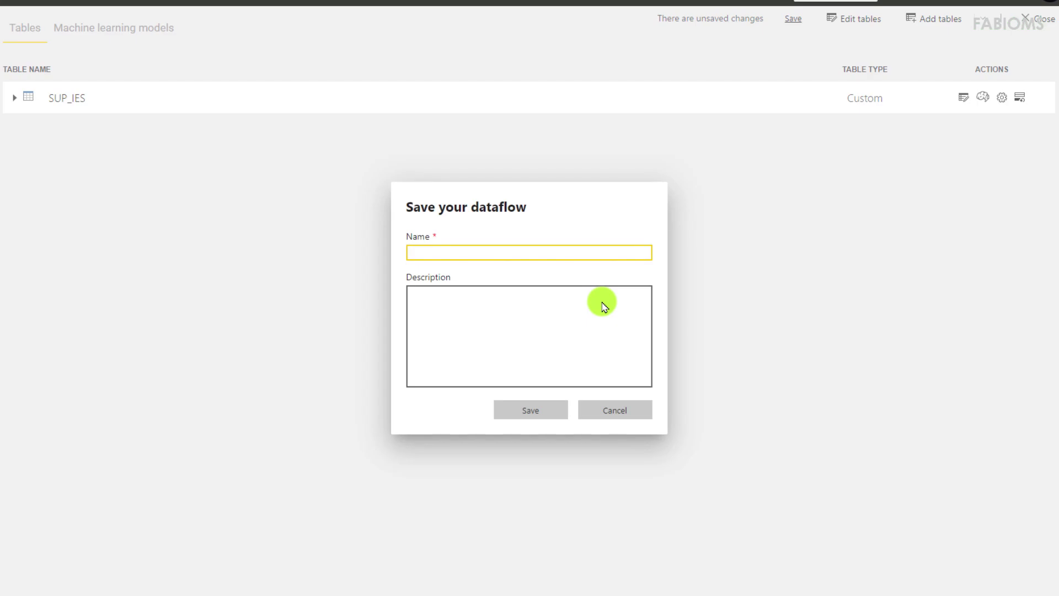
pyautogui.click(473, 252)
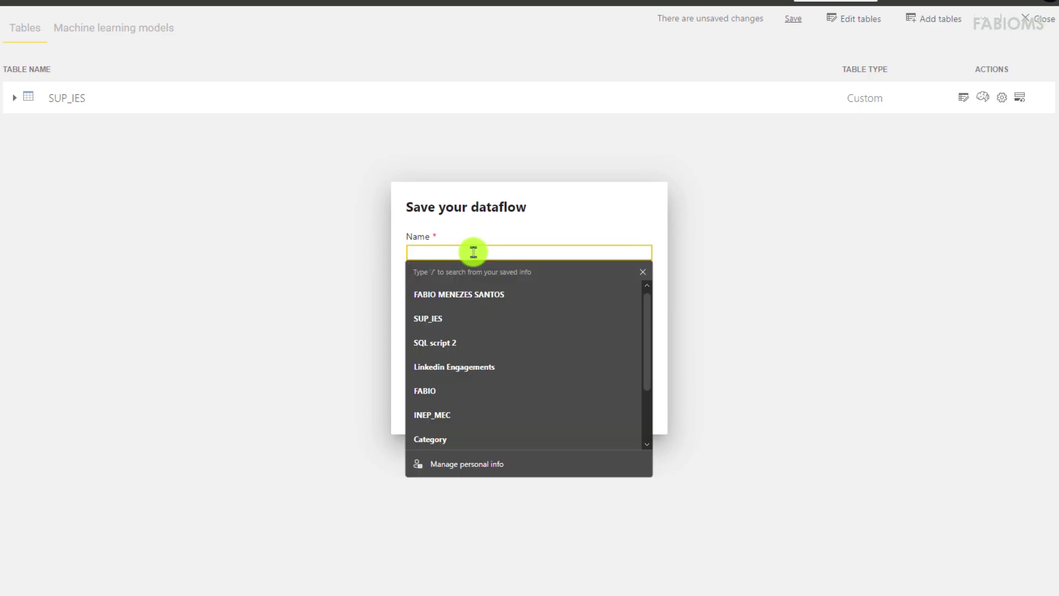
pyautogui.write('MEC')
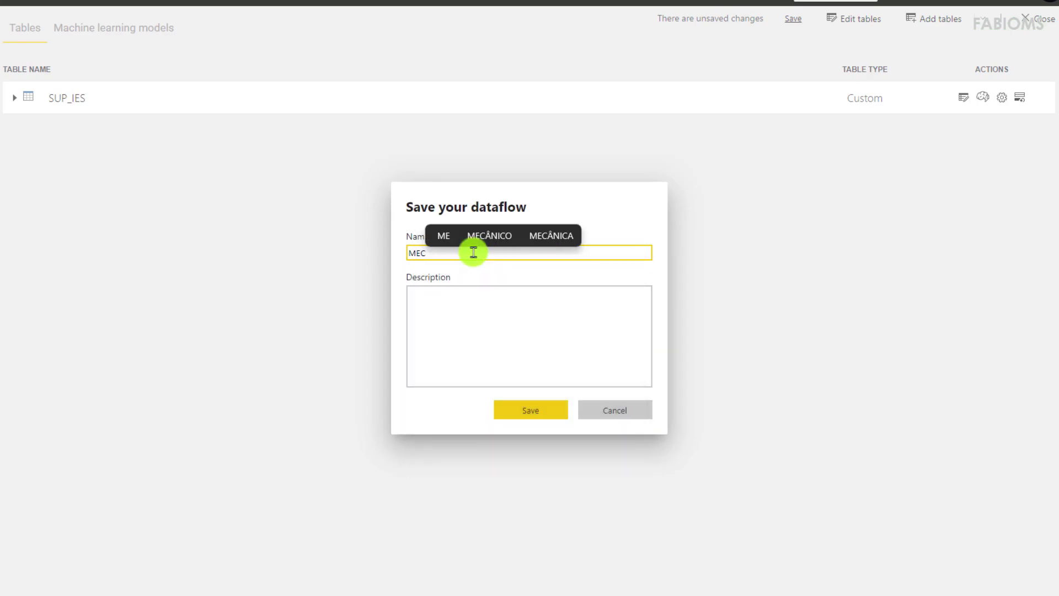
pyautogui.click(531, 412)
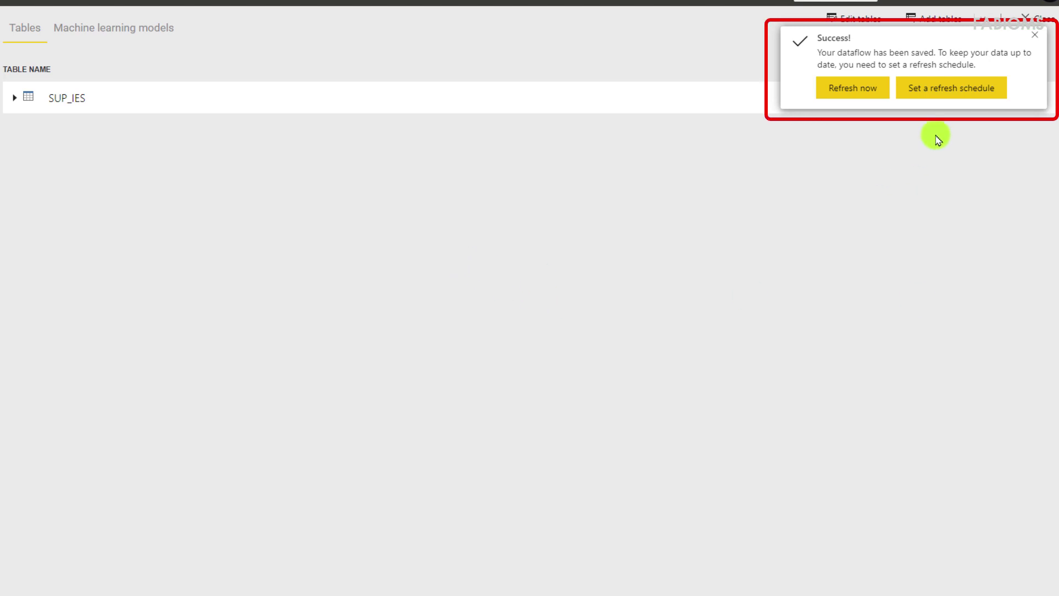
# - Review the SUP_IES table's columns, then trigger Refresh now on the MEC dataflow
pyautogui.click(1034, 42)
pyautogui.click(359, 97)
pyautogui.scroll(-10, 274, 415)
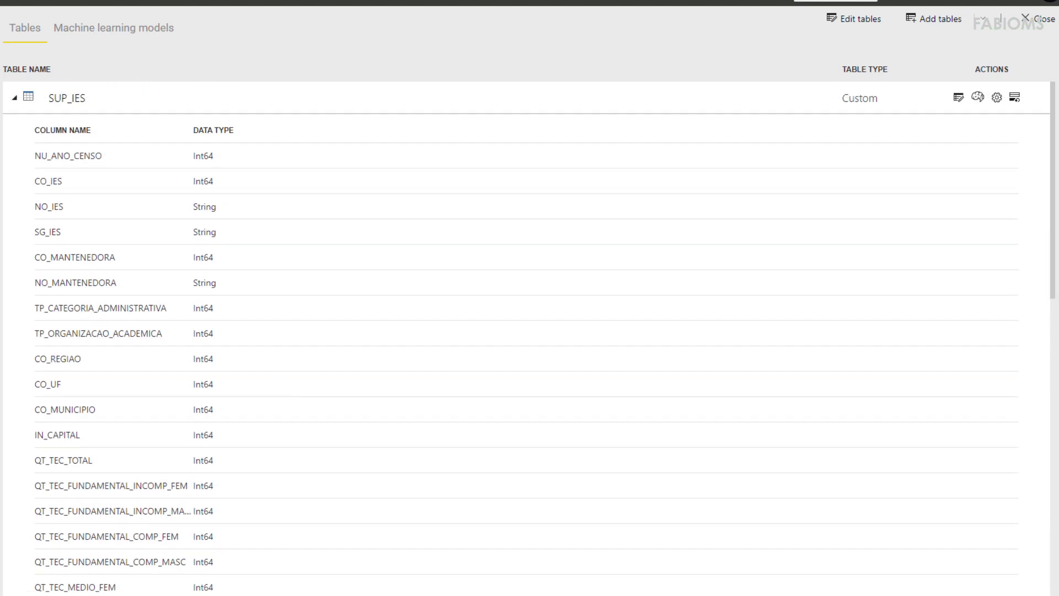
pyautogui.click(1035, 18)
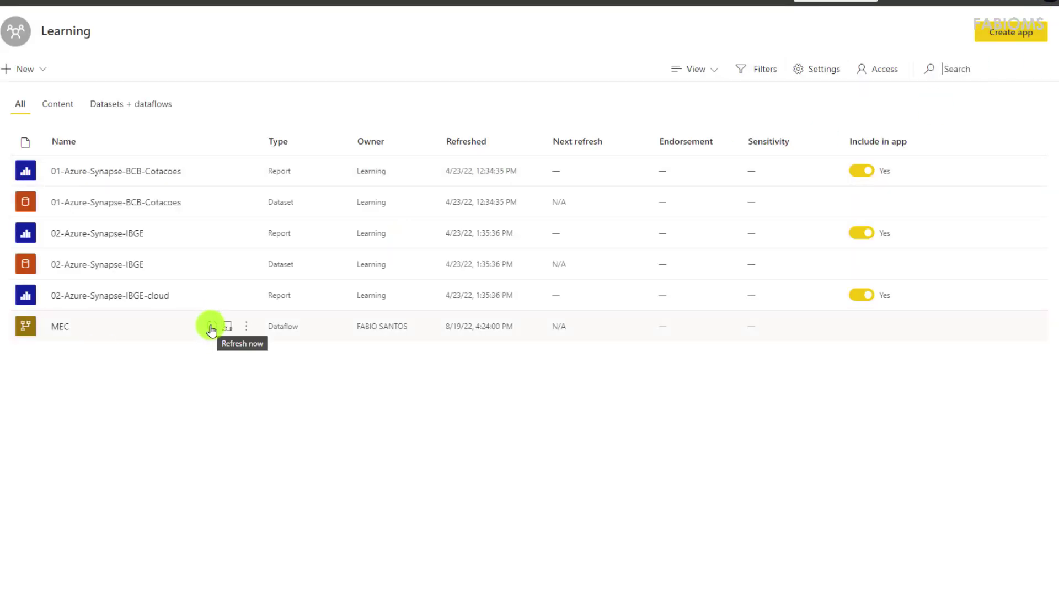
pyautogui.click(211, 329)
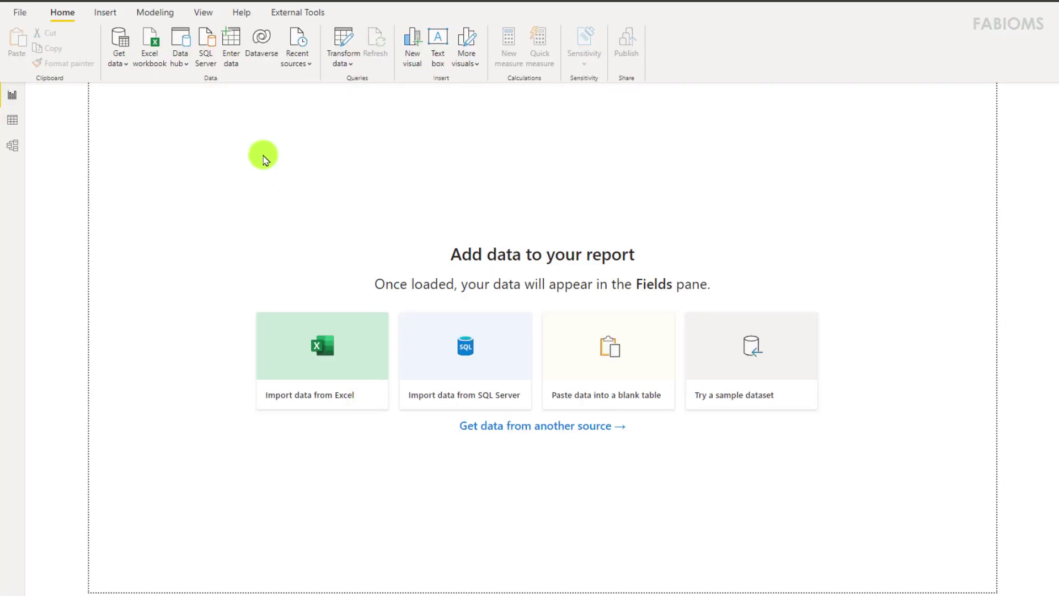
# - Connect Power BI Desktop to Power BI dataflows and open Learning > MEC > SUP_IES in Power Query Editor
pyautogui.click(119, 65)
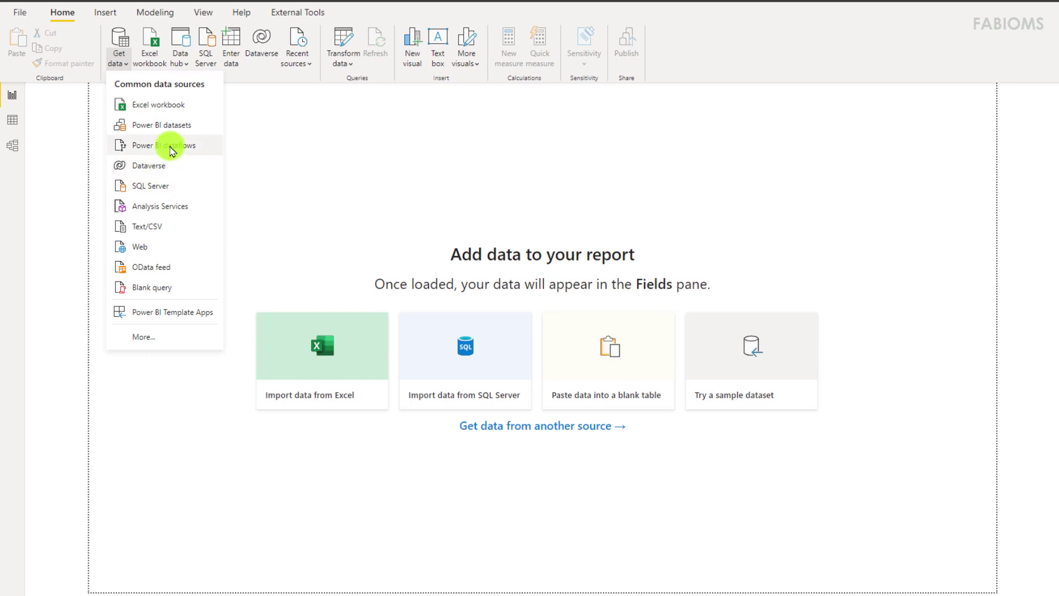
pyautogui.click(172, 150)
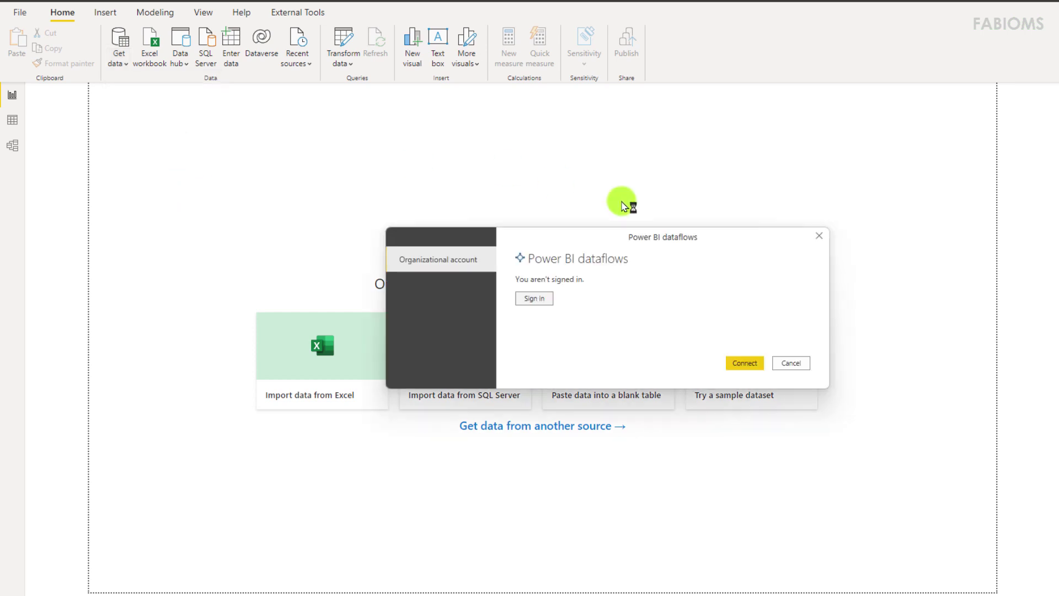
pyautogui.click(536, 298)
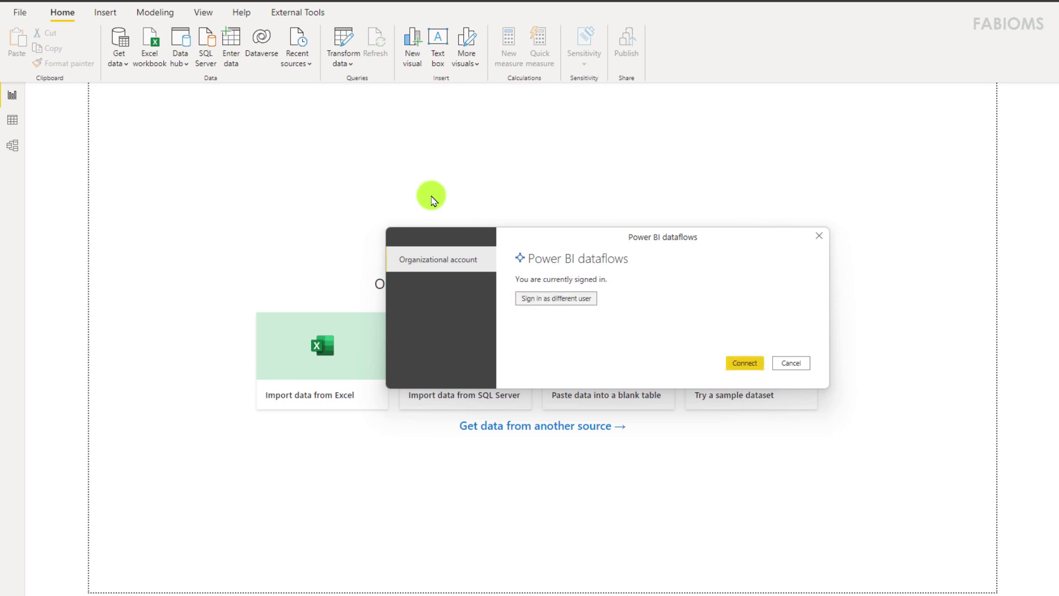
pyautogui.click(742, 362)
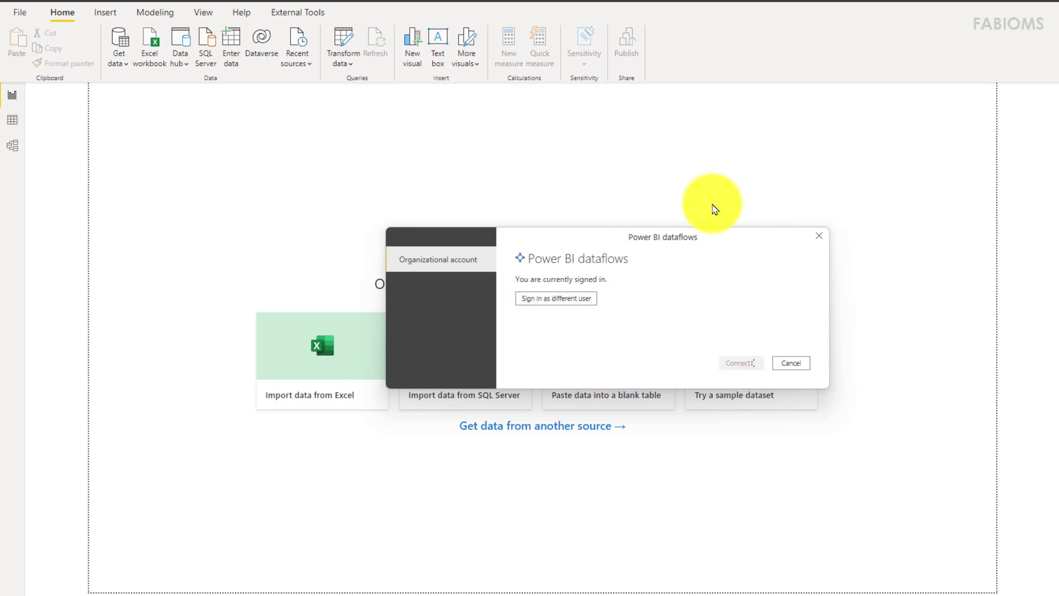
pyautogui.click(358, 191)
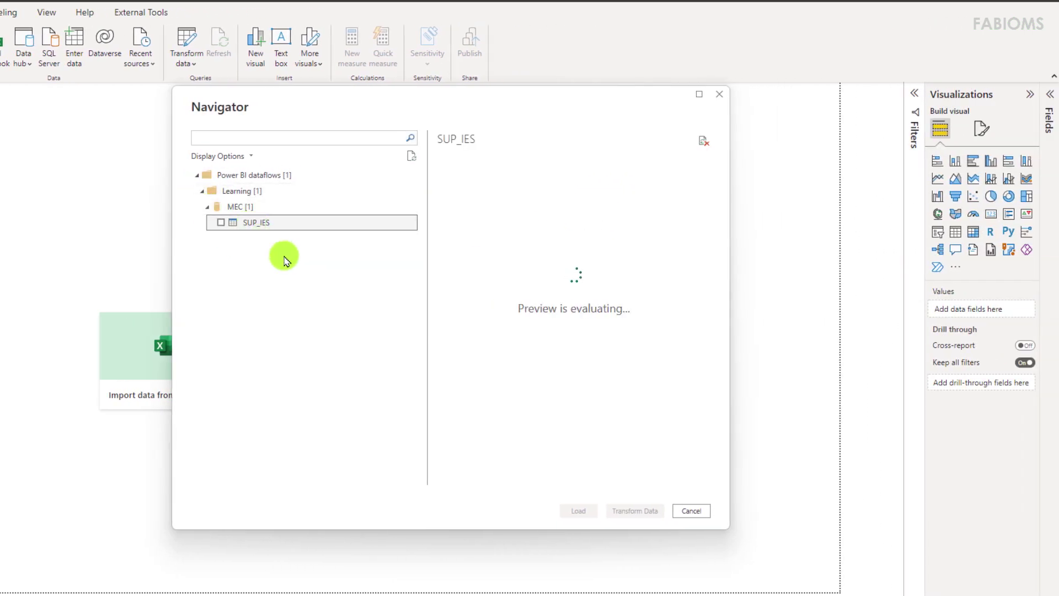
pyautogui.click(221, 224)
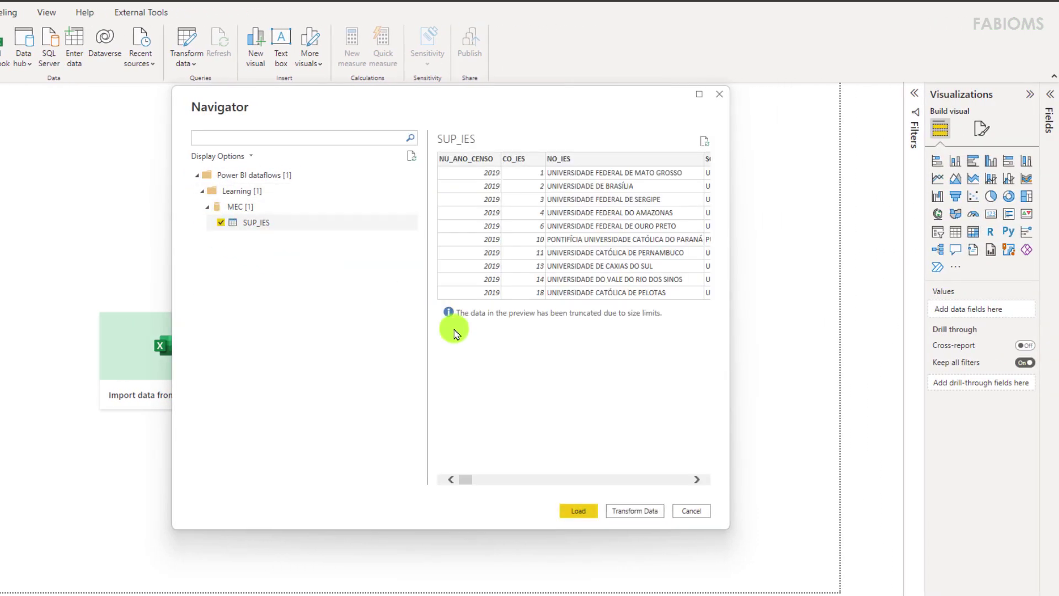
pyautogui.click(629, 513)
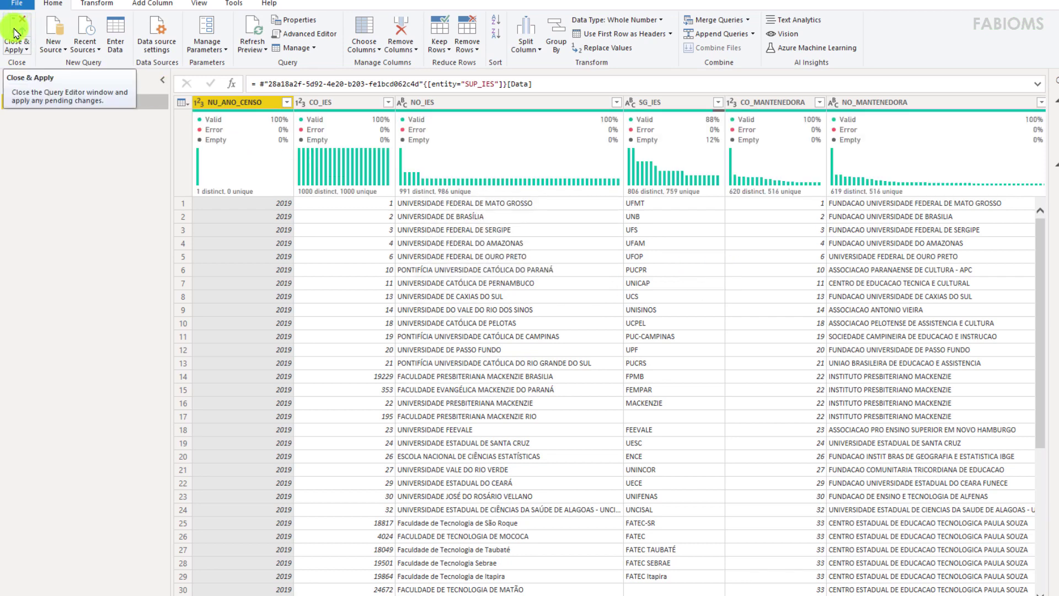
# - Load SUP_IES into the report with Close & Apply and save the report file
pyautogui.click(15, 34)
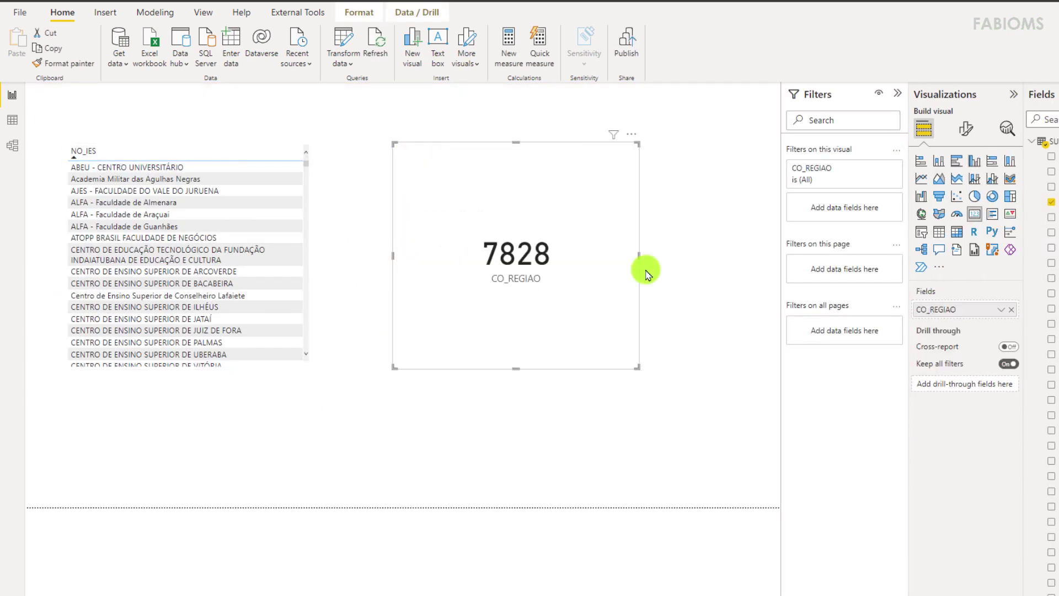
pyautogui.hotkey('ctrl', 's')
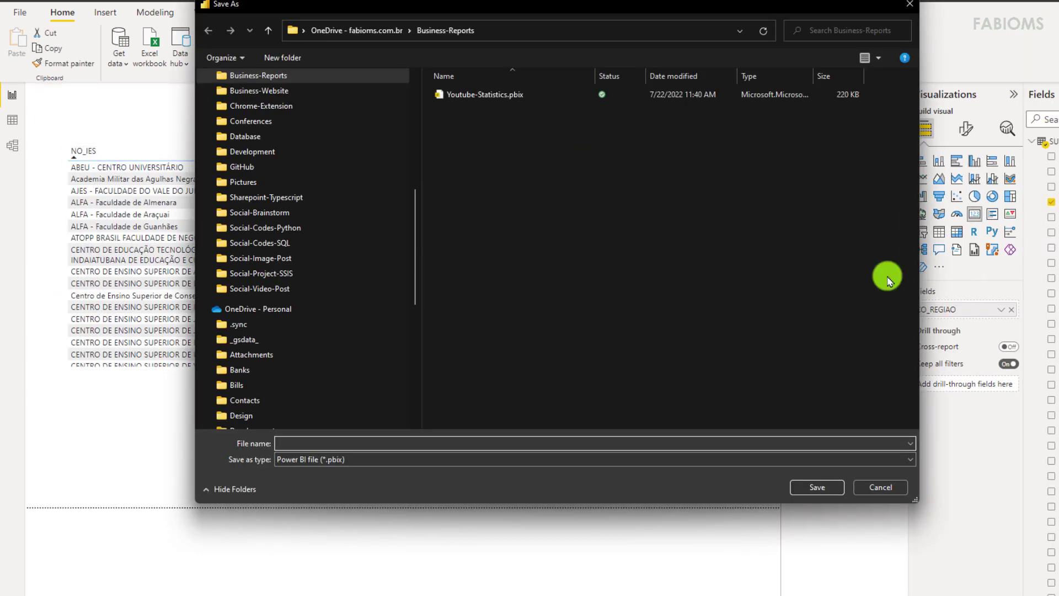
pyautogui.write('MEC-Data-Final')
pyautogui.press('Return')
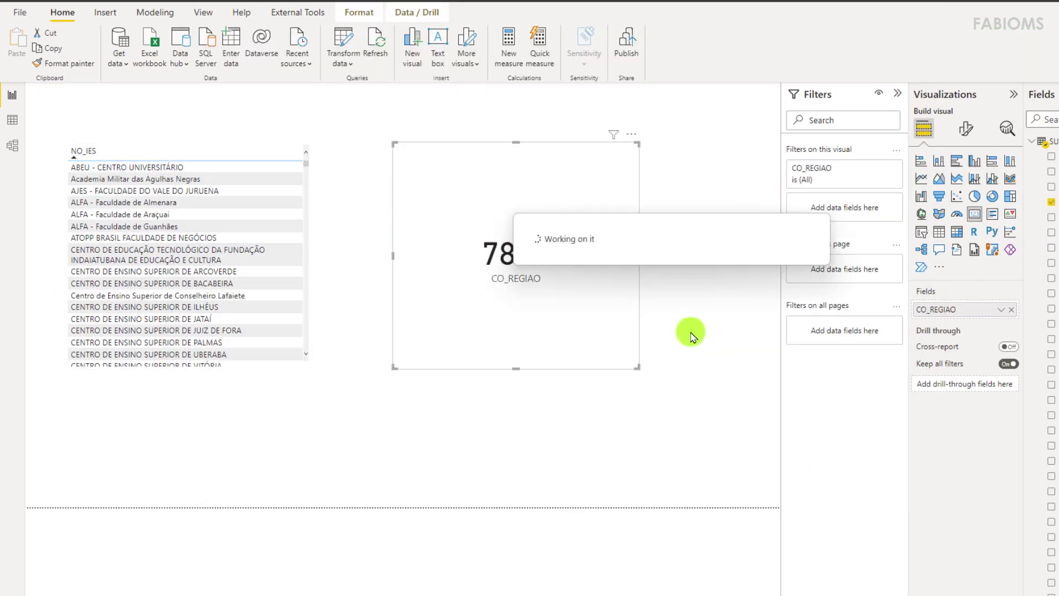
# - Publish the report to the Learning workspace
pyautogui.click(626, 41)
pyautogui.click(470, 310)
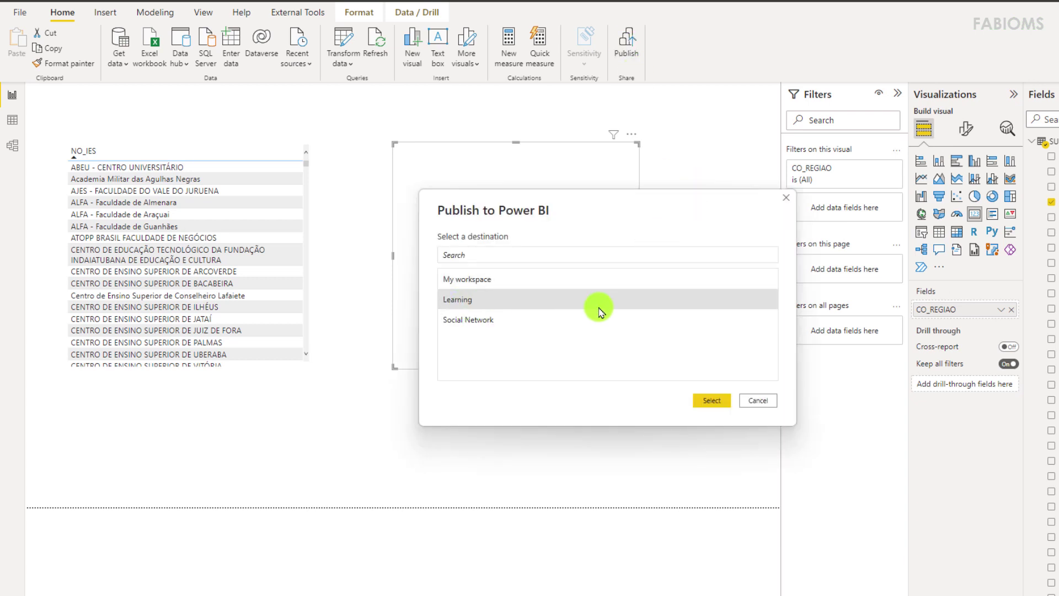
pyautogui.click(711, 400)
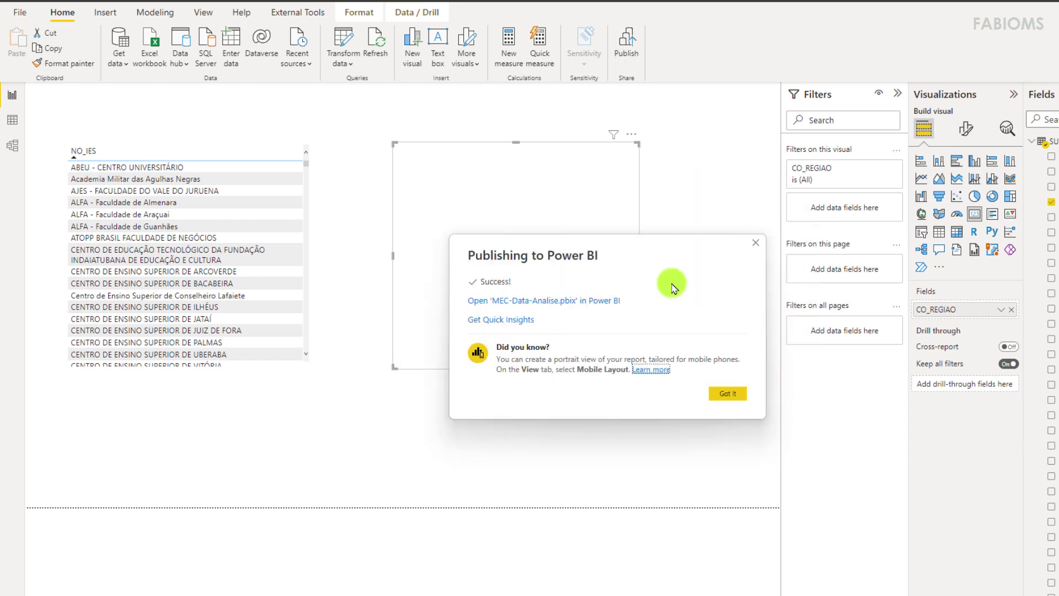
pyautogui.click(723, 392)
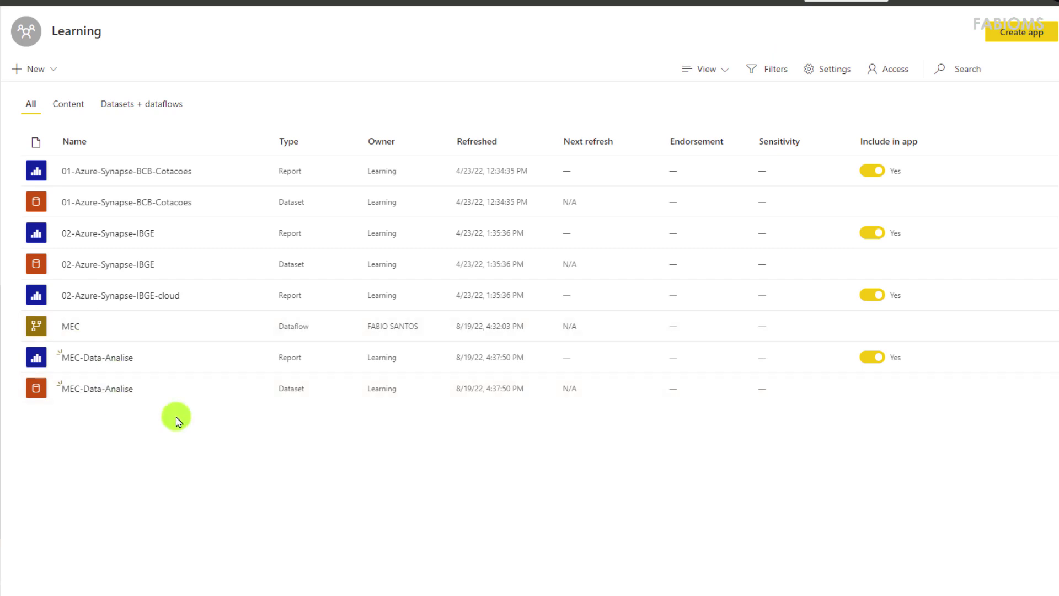
# - Switch the workspace to Lineage view and show details for the Azure Data Lake Storage Gen2 source and MEC dataflow
pyautogui.click(706, 68)
pyautogui.click(709, 114)
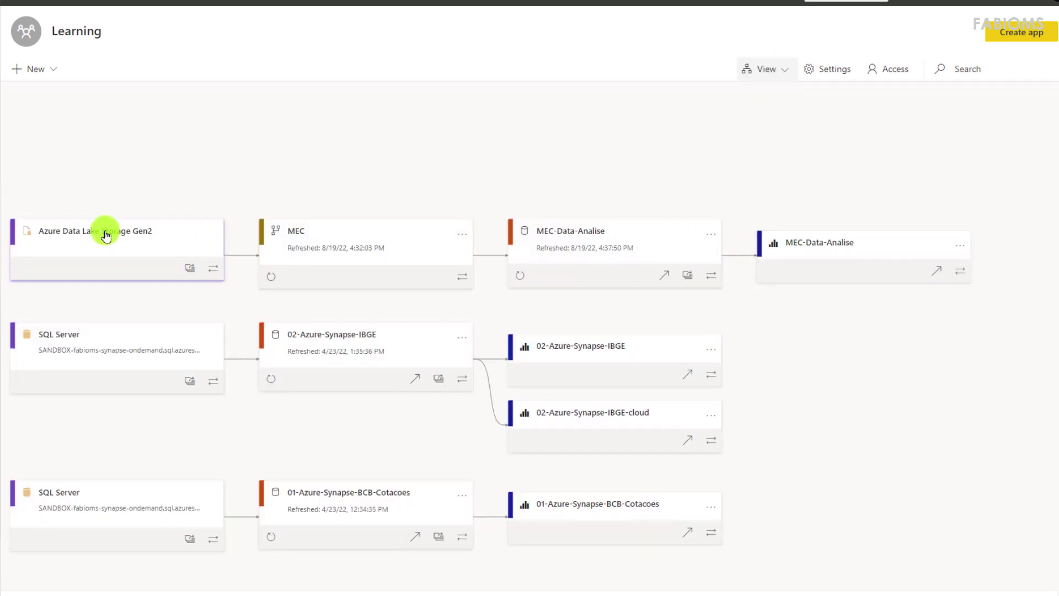
pyautogui.click(106, 236)
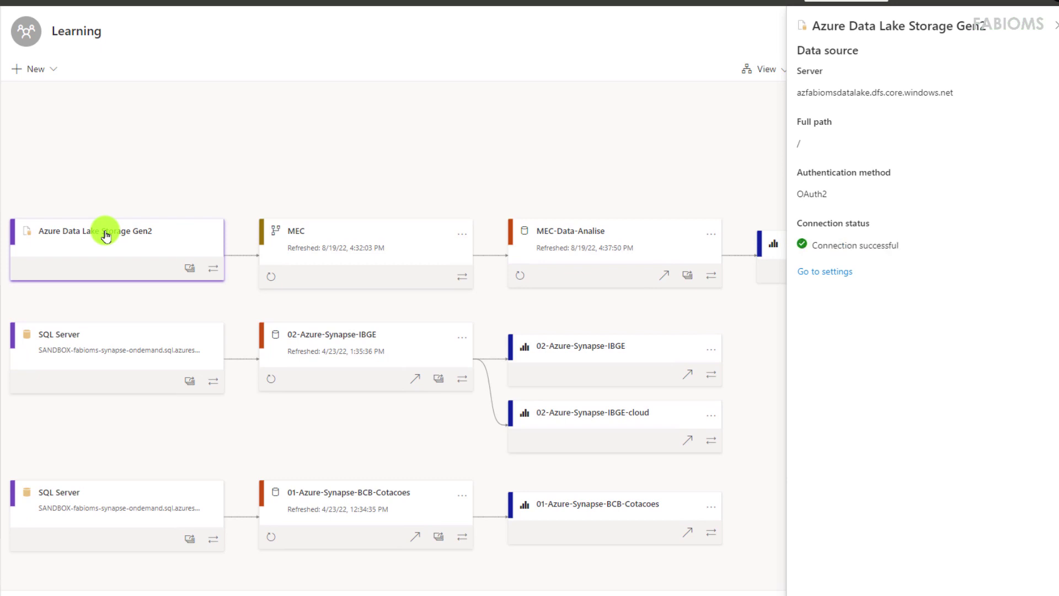
pyautogui.click(379, 240)
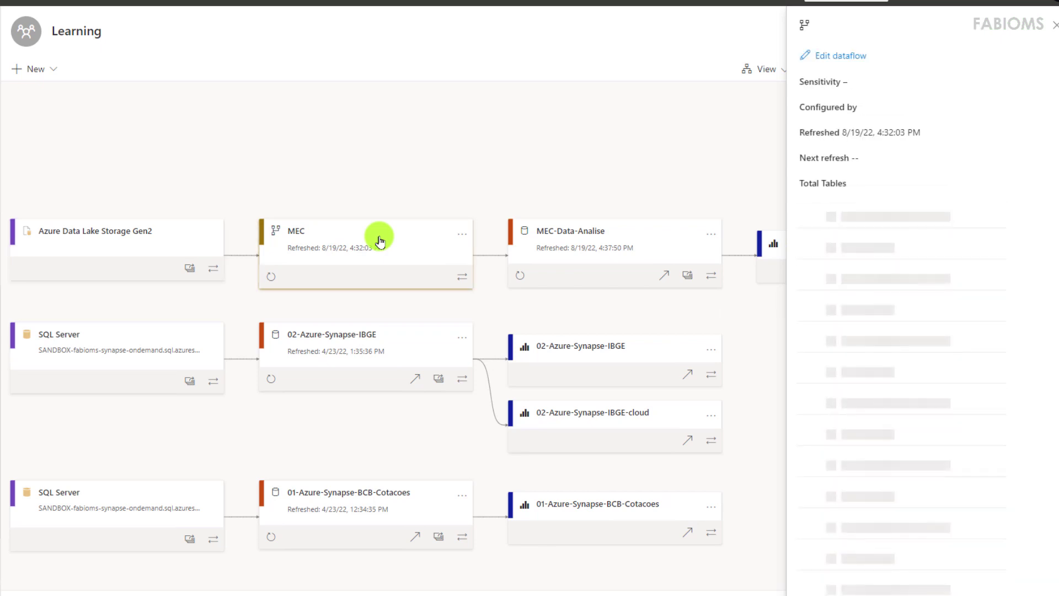
# - Open details for the MEC-Data-Analise dataset, then for the MEC-Data-Analise report in the lineage
pyautogui.click(658, 241)
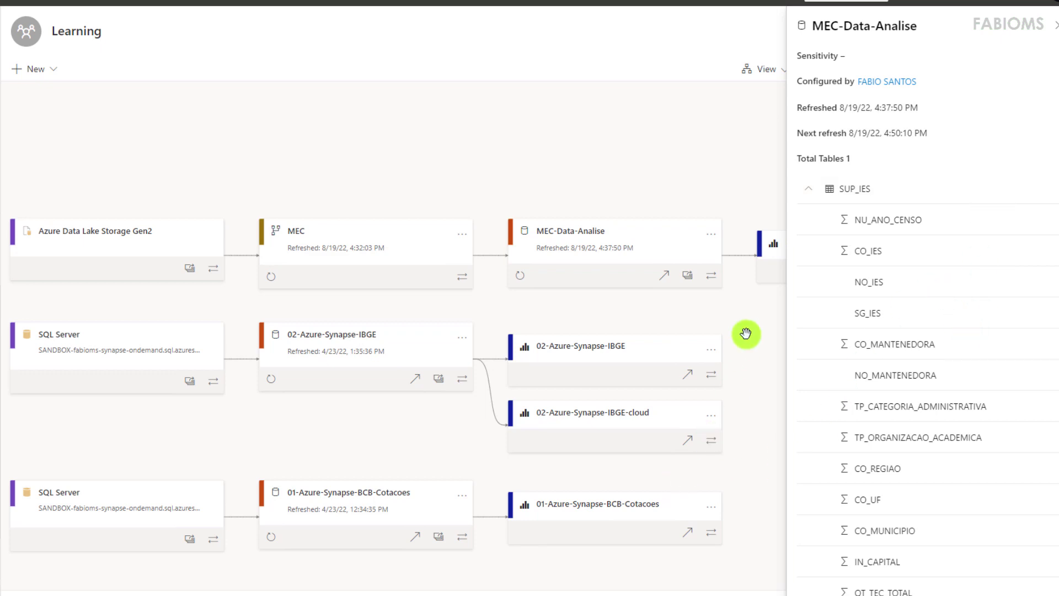
pyautogui.moveTo(759, 338); pyautogui.dragTo(477, 316)
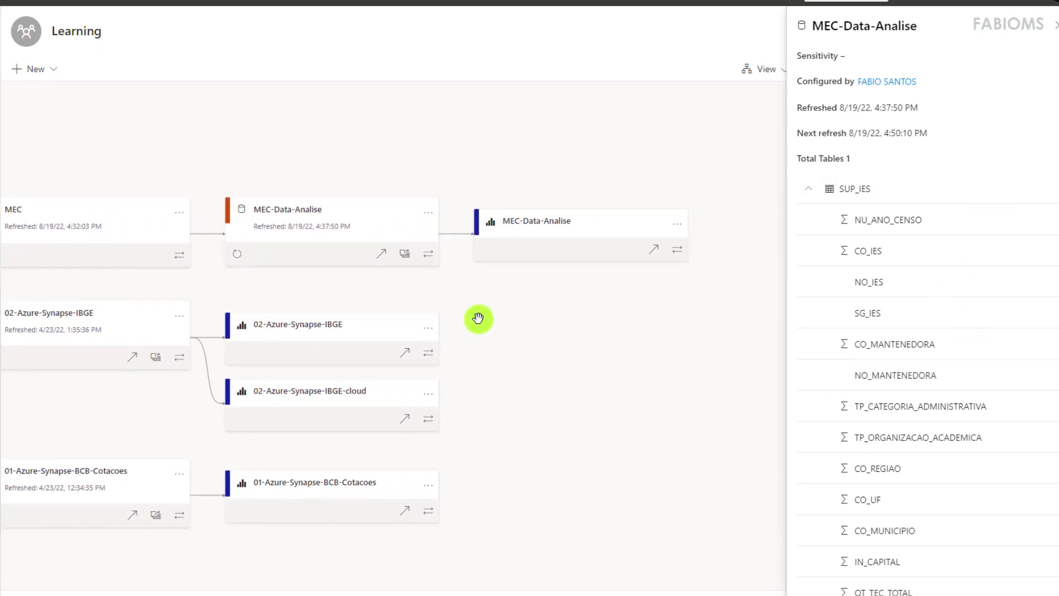
pyautogui.click(563, 232)
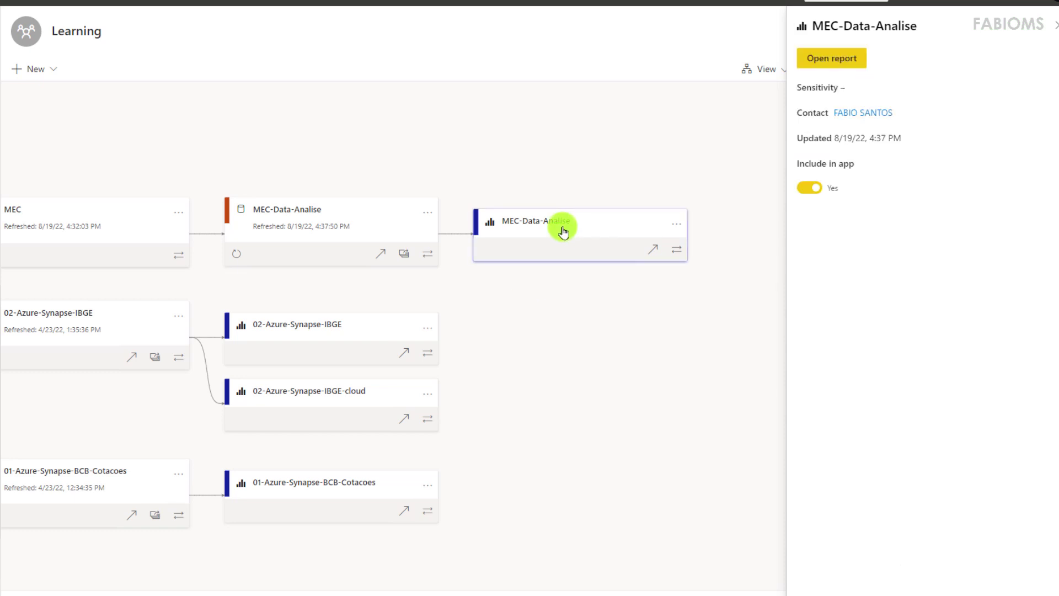
pyautogui.scroll(-3, 584, 309)
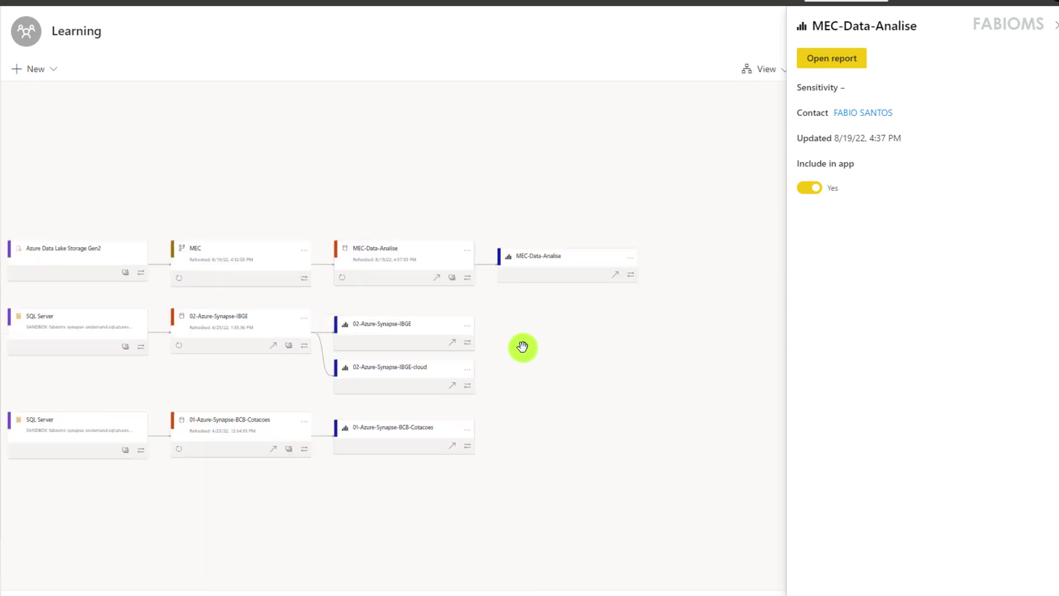
pyautogui.moveTo(522, 348); pyautogui.dragTo(562, 345)
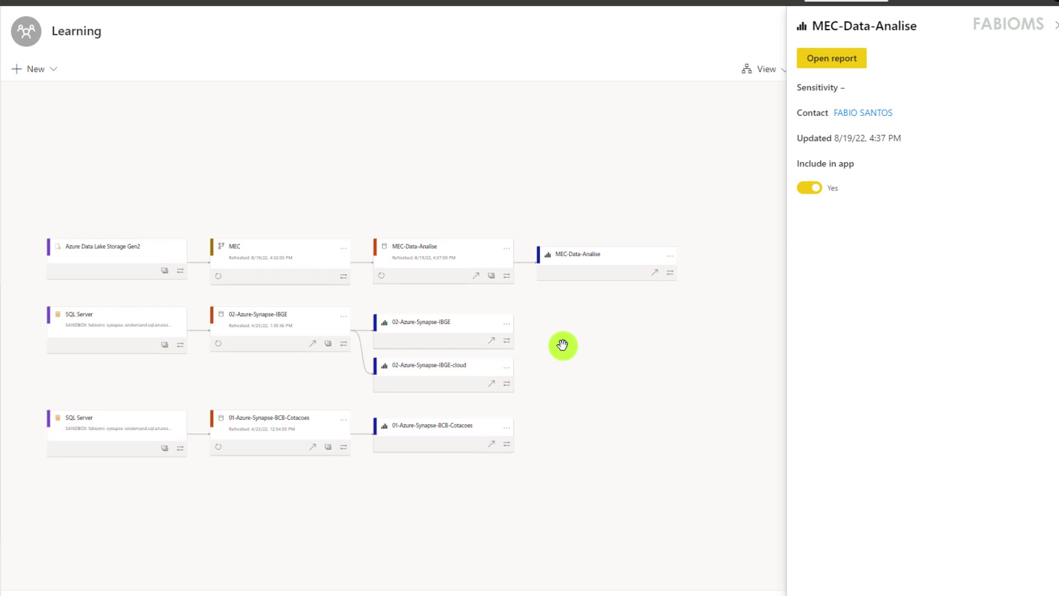
pyautogui.scroll(2, 561, 345)
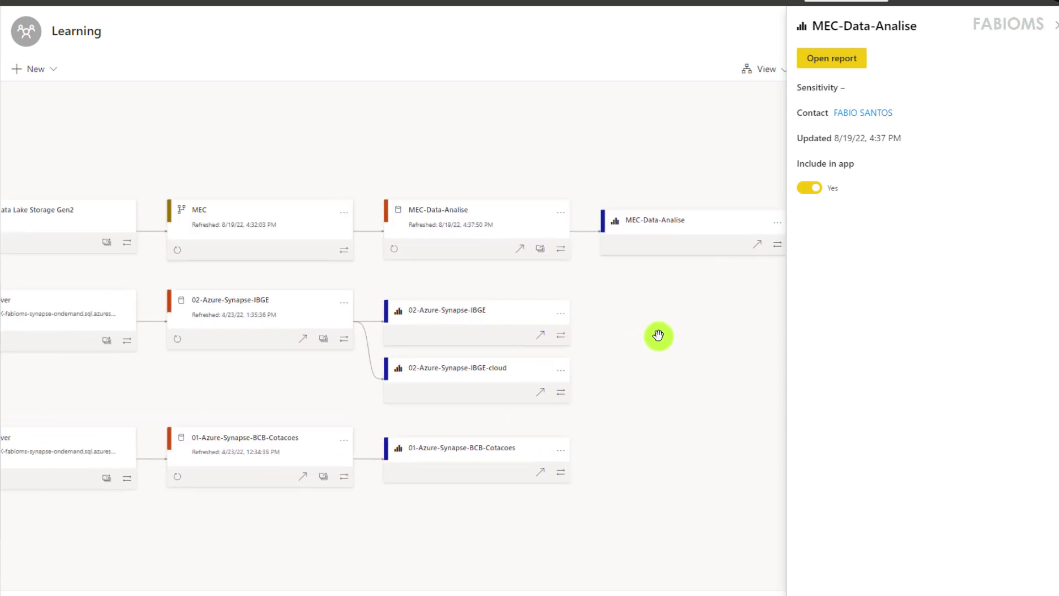